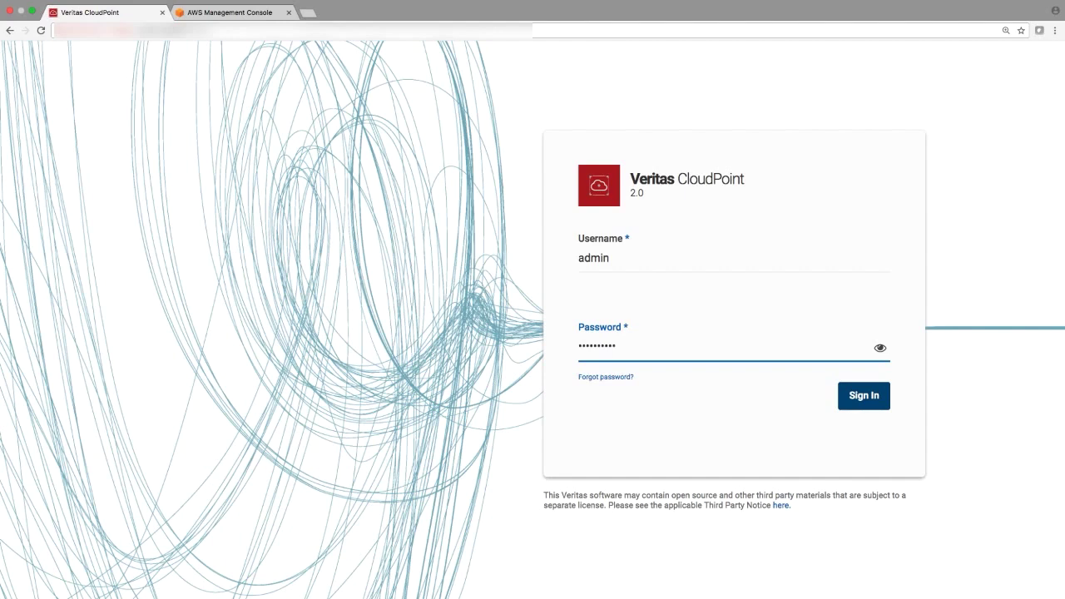
Step: Sign in to CloudPoint and open a new Amazon AWS configuration from the Clouds and Arrays management page
{"action": "key", "text": "Return"}
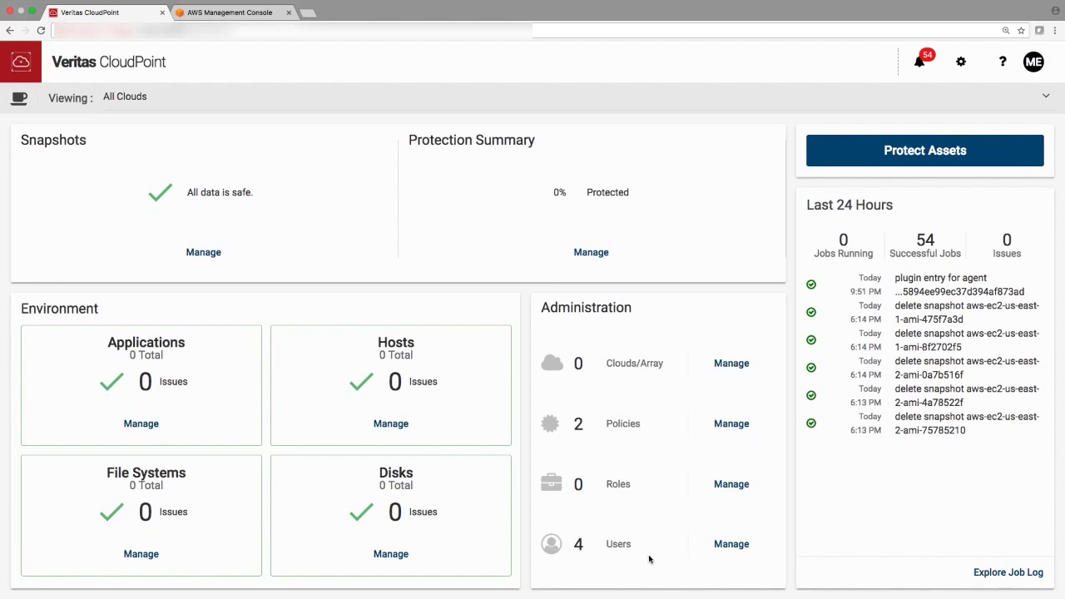
{"action": "left_click", "coordinate": [726, 366]}
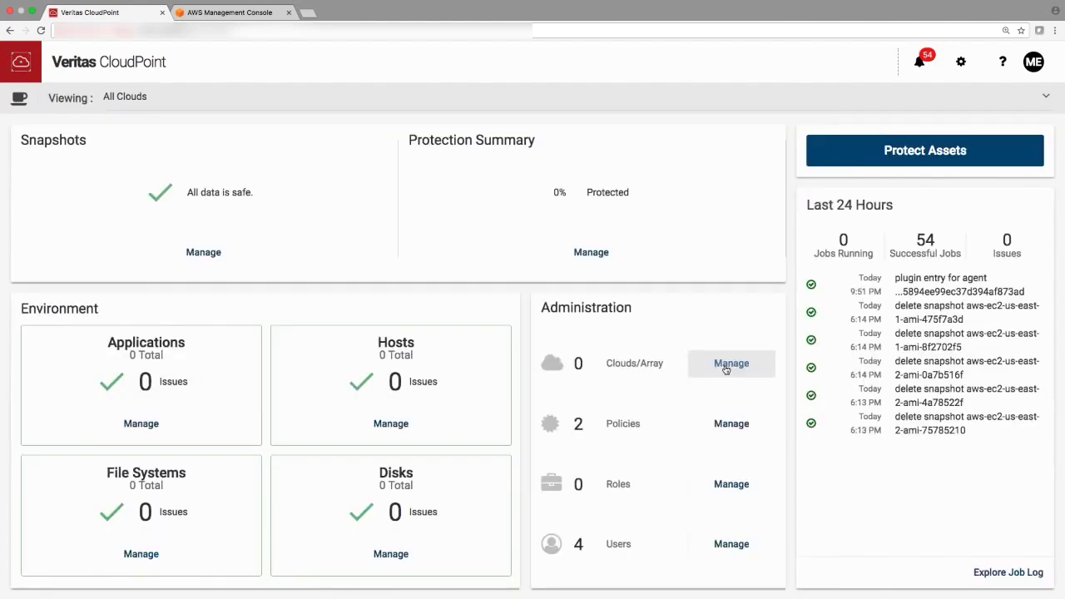
{"action": "left_click", "coordinate": [726, 366]}
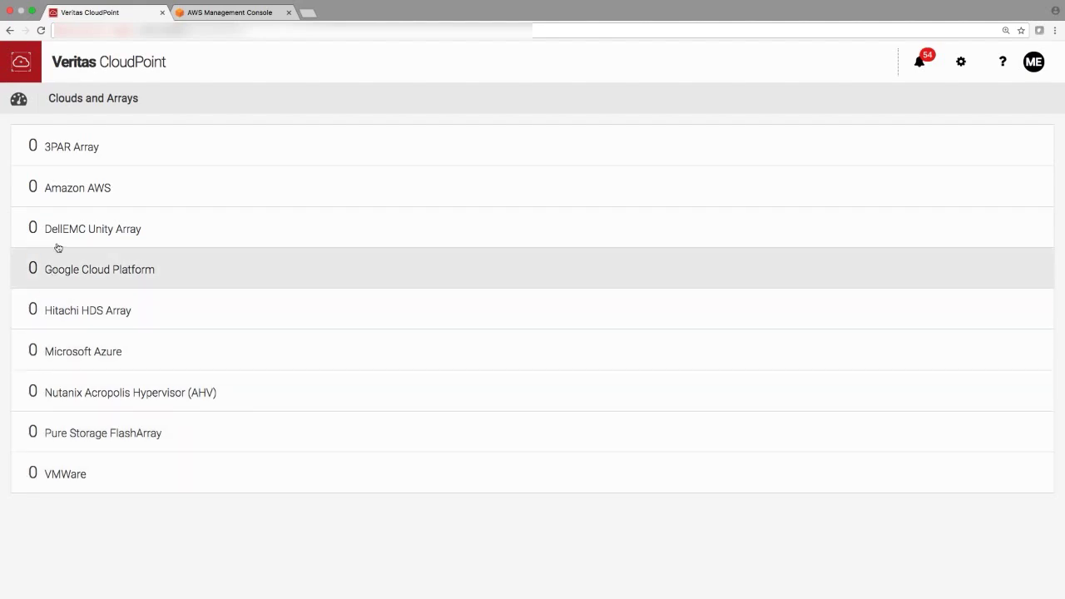
{"action": "left_click", "coordinate": [112, 194]}
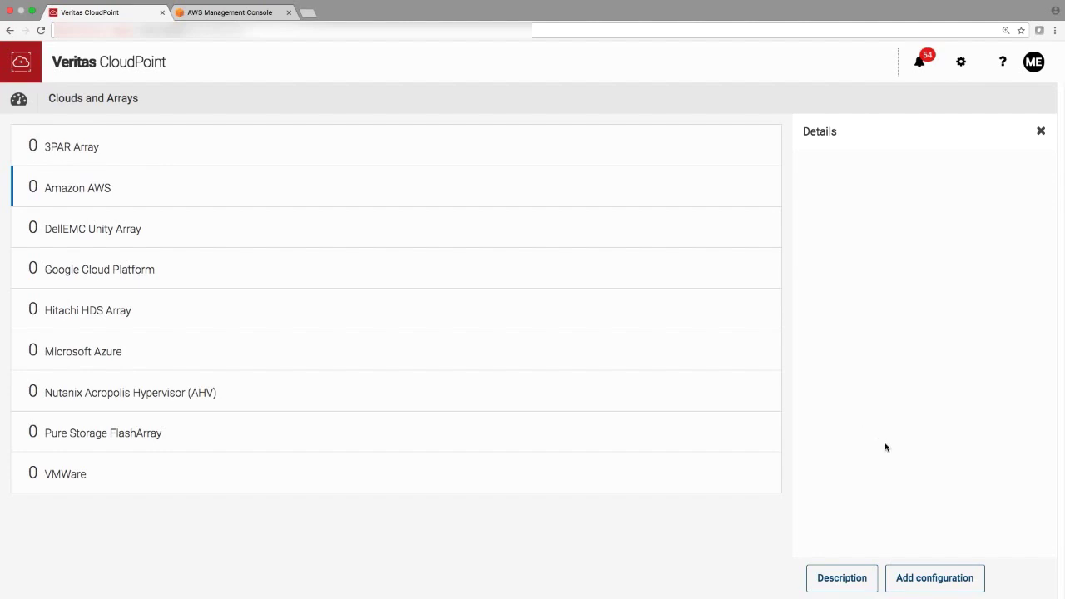
{"action": "left_click", "coordinate": [924, 579]}
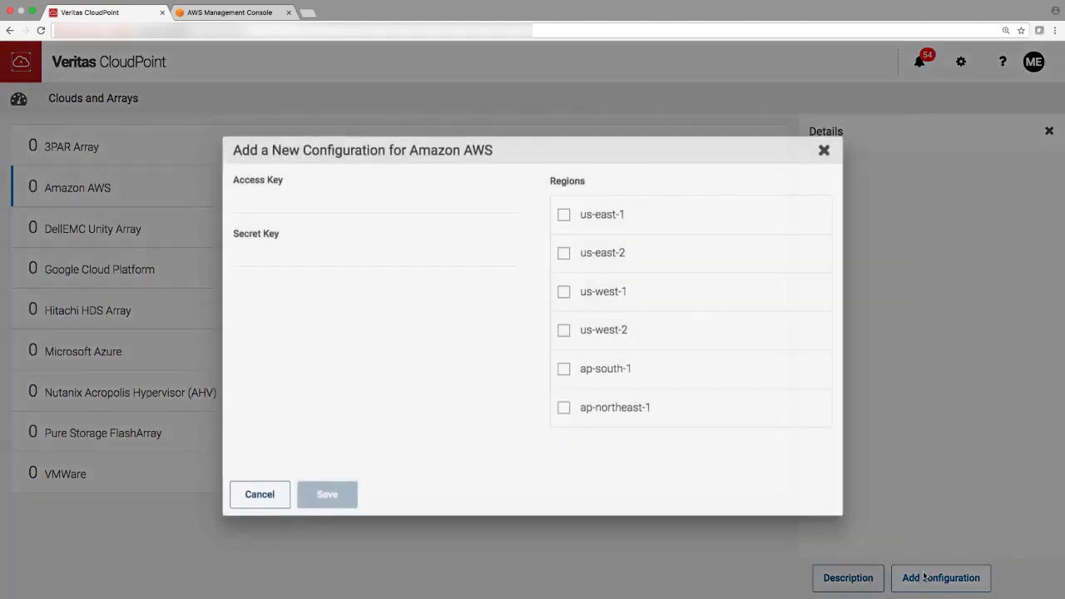
Step: Select the regions us-east-1, us-east-2, us-west-1 and us-west-2 for the new Amazon AWS configuration
{"action": "left_click", "coordinate": [563, 208]}
{"action": "left_click", "coordinate": [563, 246]}
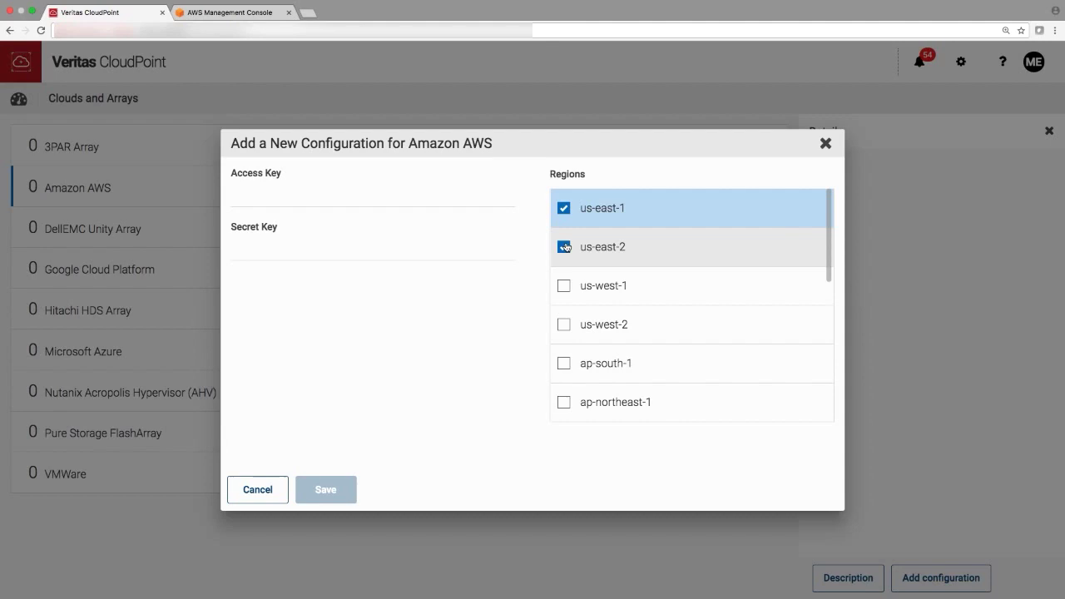
{"action": "left_click", "coordinate": [564, 287]}
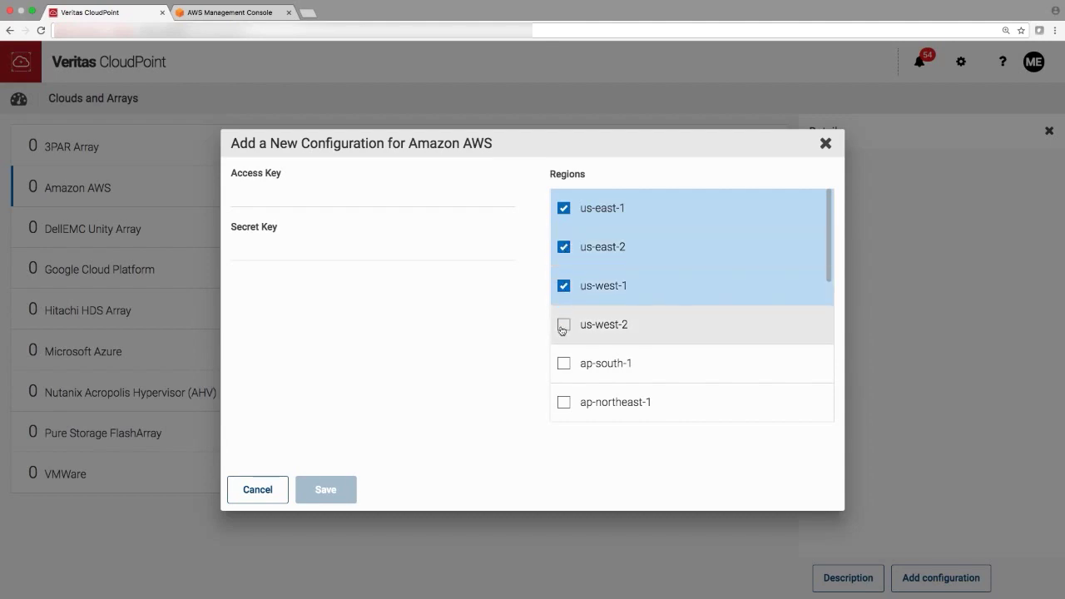
{"action": "left_click", "coordinate": [563, 325]}
Step: Paste the AWS access key and secret key into the configuration and save it
{"action": "left_click", "coordinate": [291, 198]}
{"action": "key", "text": "ctrl+v"}
{"action": "key", "text": "Tab"}
{"action": "key", "text": "ctrl+v"}
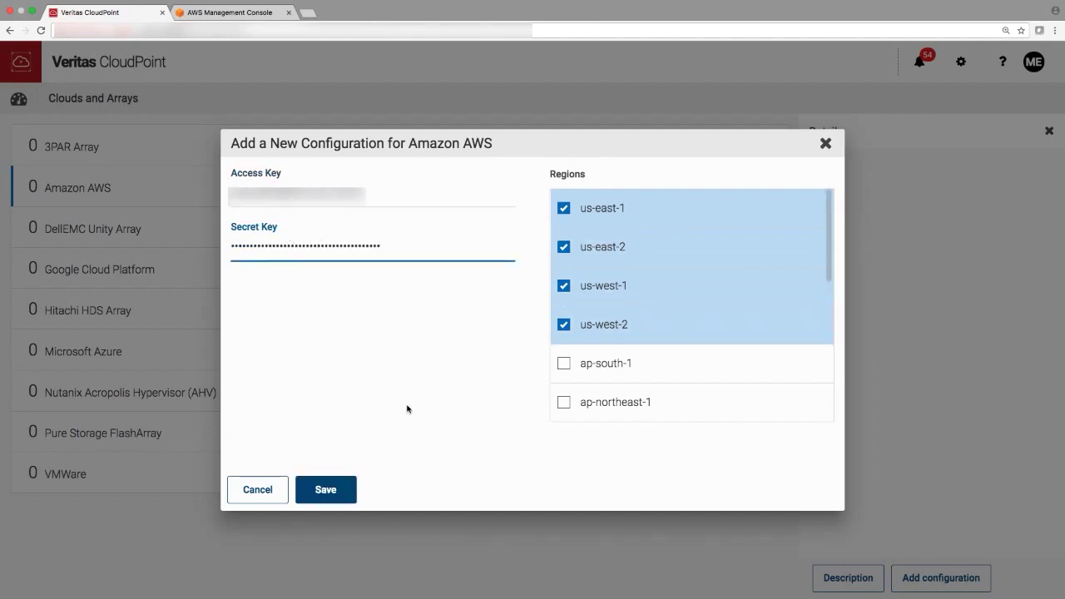
{"action": "left_click", "coordinate": [316, 485]}
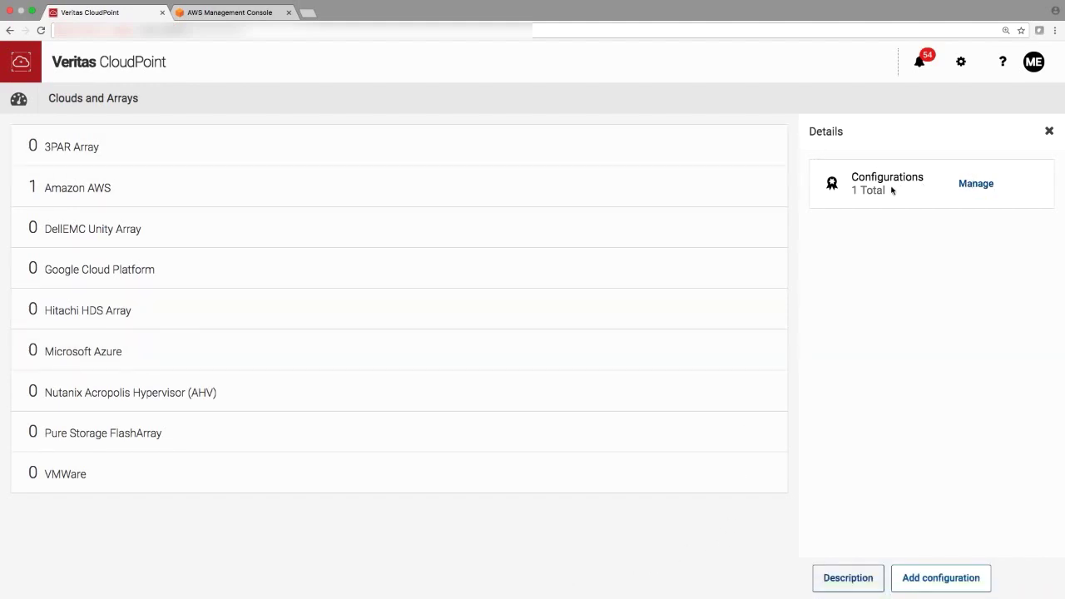
Step: Return to the dashboard and examine the discovered Hosts and Disks totals in the Environment section
{"action": "left_click", "coordinate": [20, 100]}
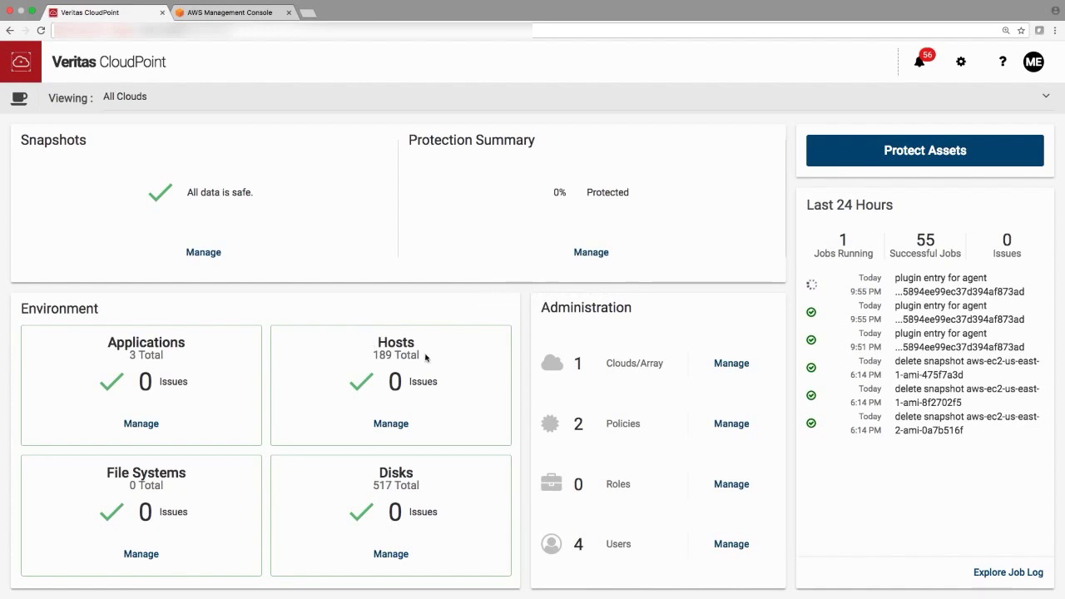
{"action": "left_click_drag", "start_coordinate": [376, 336], "coordinate": [417, 354]}
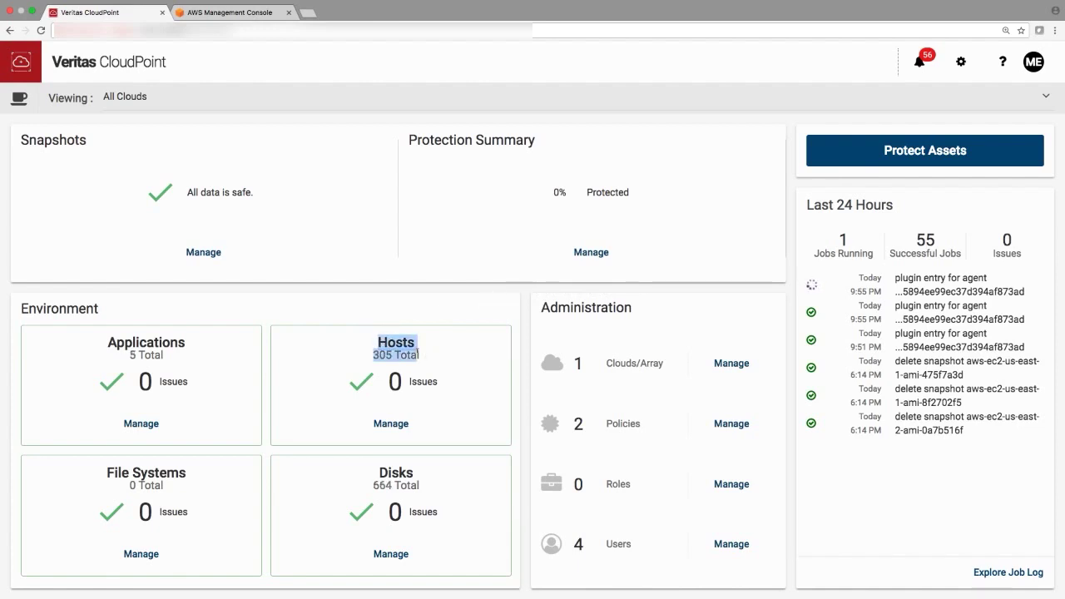
{"action": "left_click", "coordinate": [421, 356]}
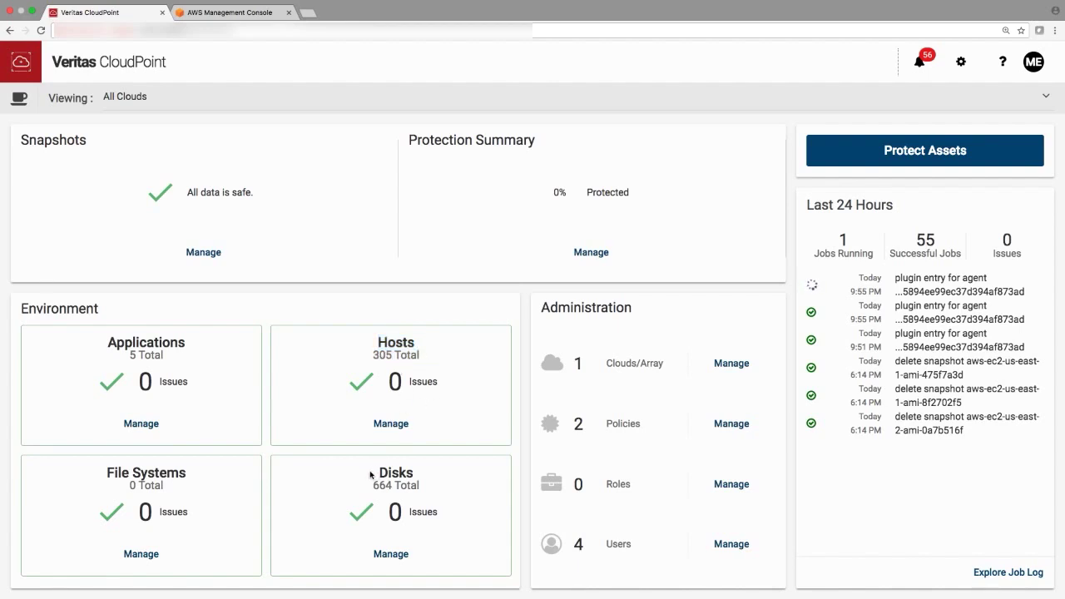
{"action": "mouse_move", "coordinate": [371, 473]}
{"action": "left_mouse_down"}
{"action": "mouse_move", "coordinate": [424, 486]}
{"action": "mouse_move", "coordinate": [374, 480]}
{"action": "left_mouse_up"}
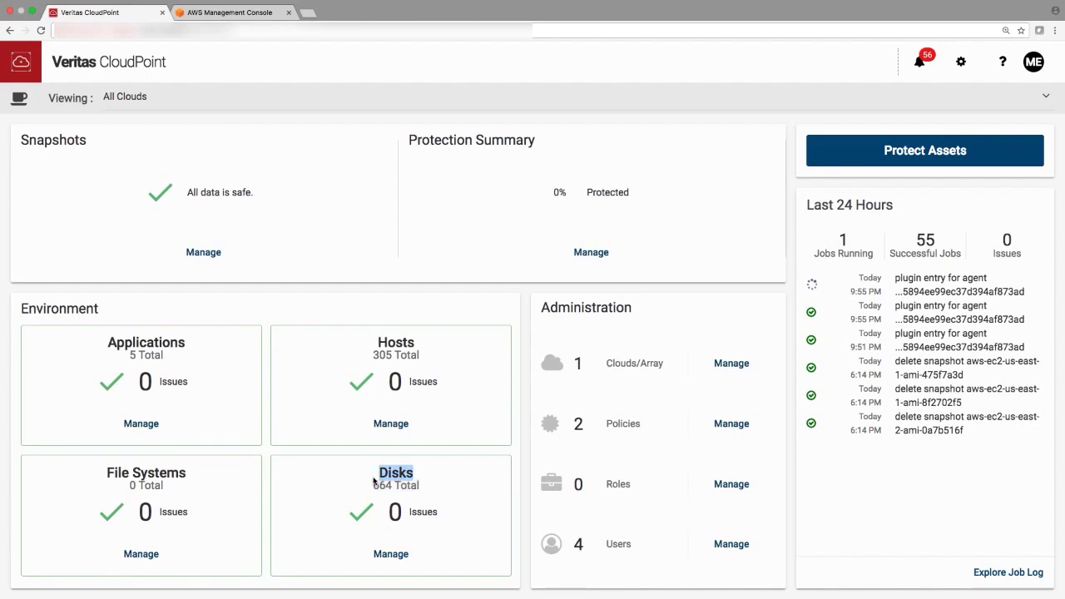
Step: View the existing snapshots of the host EC2 Instance us-east-2/ec2-test1, then return to the dashboard
{"action": "left_click", "coordinate": [390, 423]}
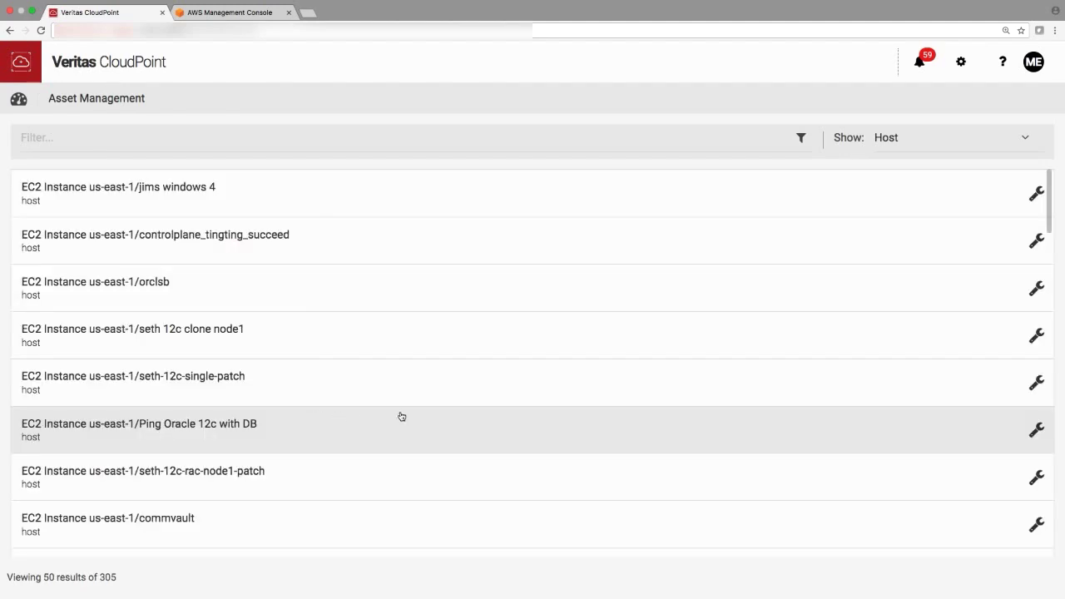
{"action": "scroll", "coordinate": [219, 427], "scroll_direction": "down", "scroll_amount": 15}
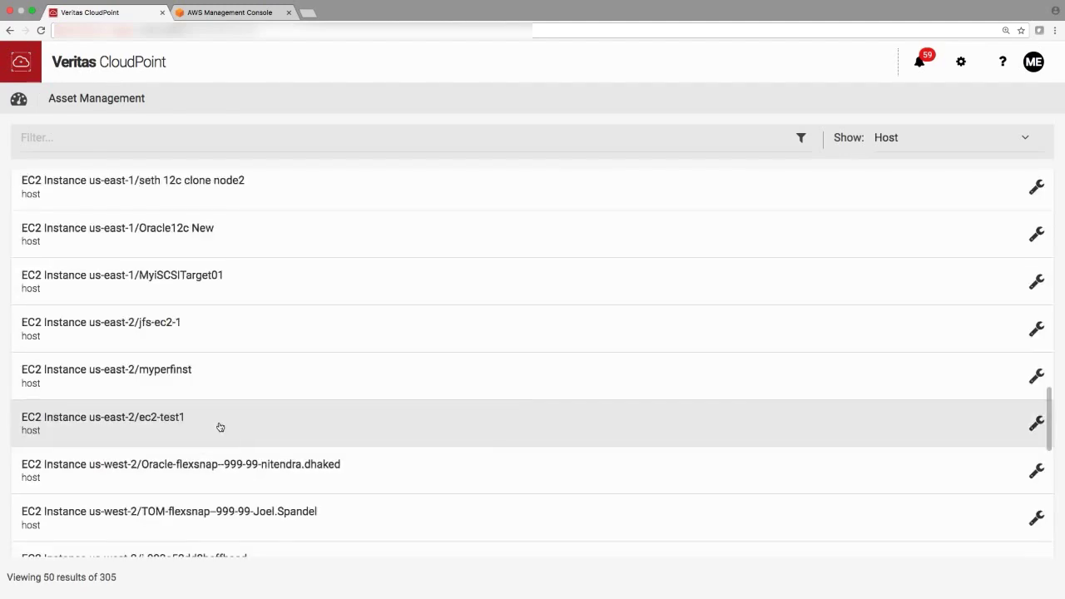
{"action": "left_click", "coordinate": [220, 427]}
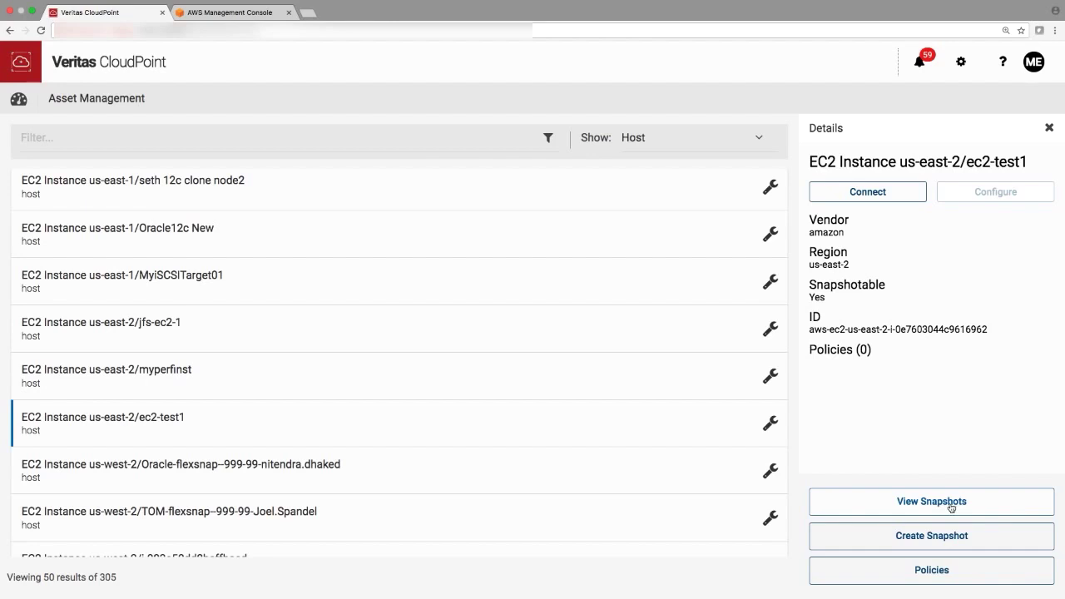
{"action": "left_click", "coordinate": [951, 504]}
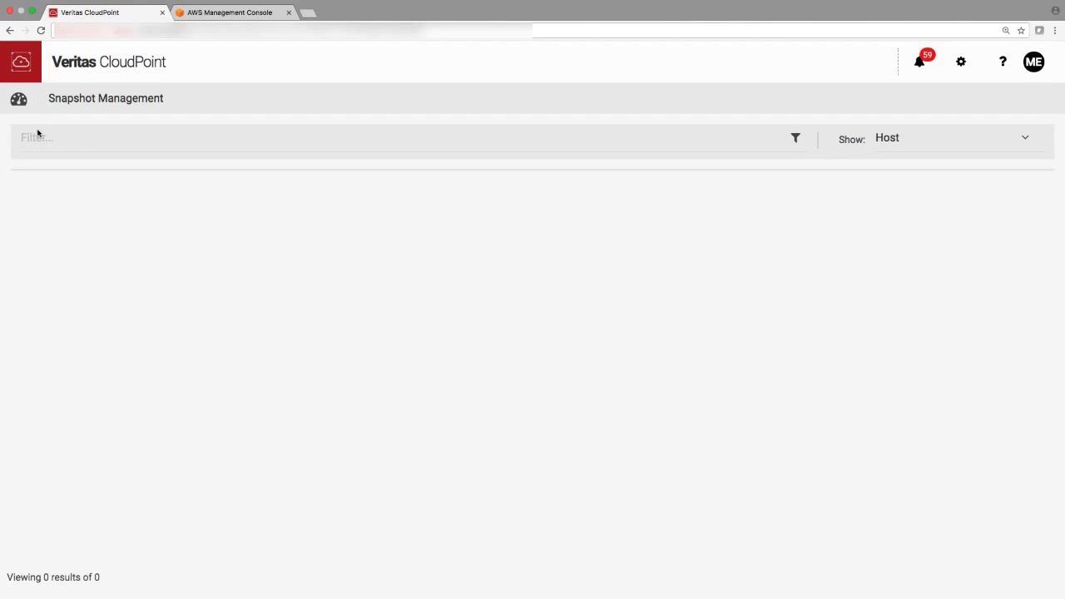
{"action": "left_click", "coordinate": [20, 102]}
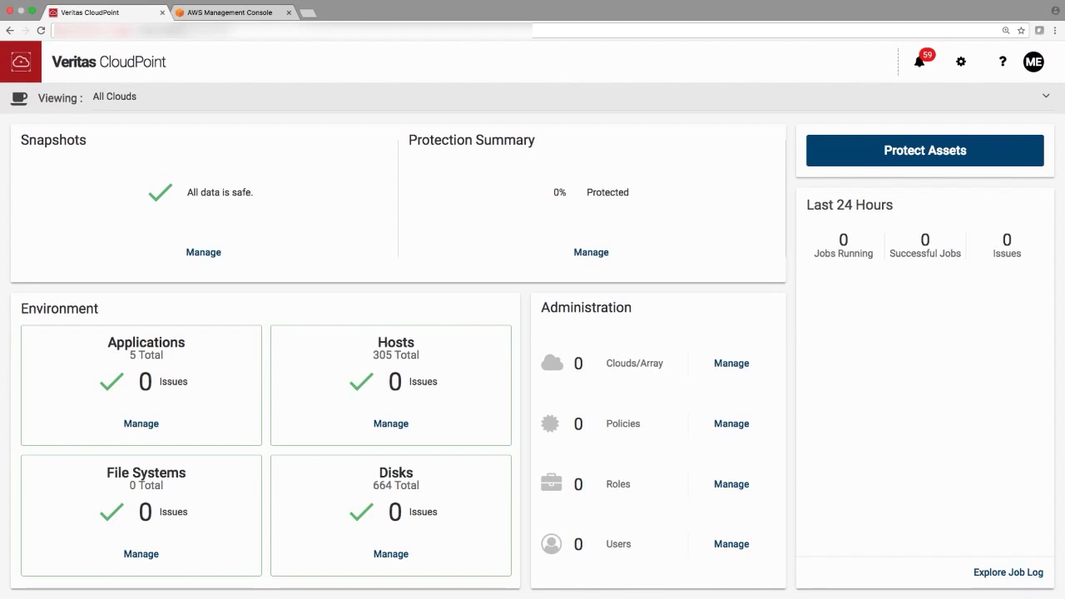
Step: Create a snapshot of host us-east-2/ec2-test1 named VIP-DemoSnap with the description "Demo snapshot" and Application Consistent turned off
{"action": "left_click", "coordinate": [389, 423]}
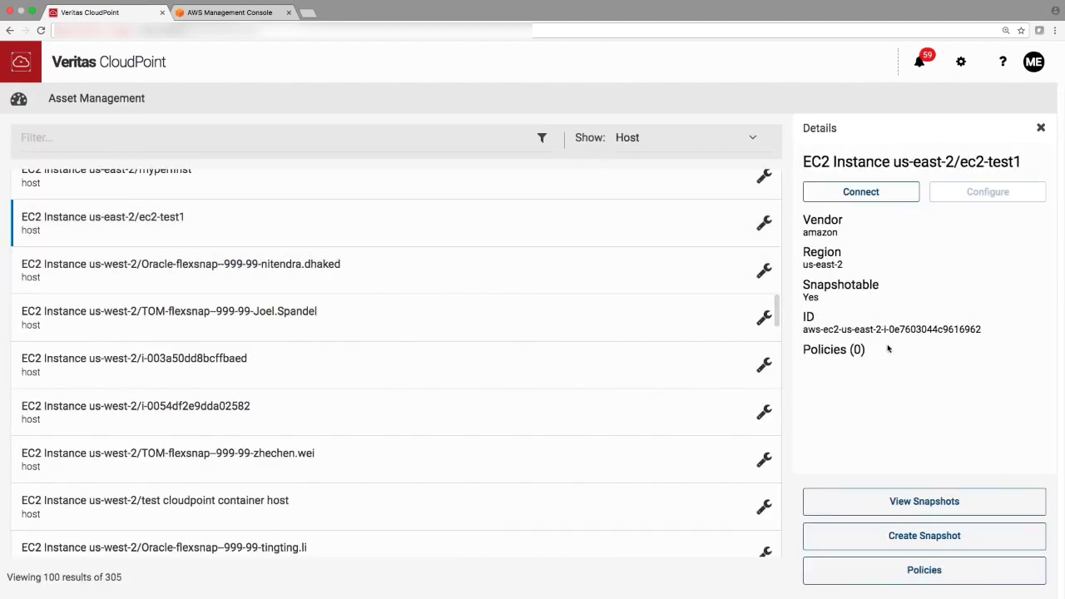
{"action": "left_click", "coordinate": [932, 537]}
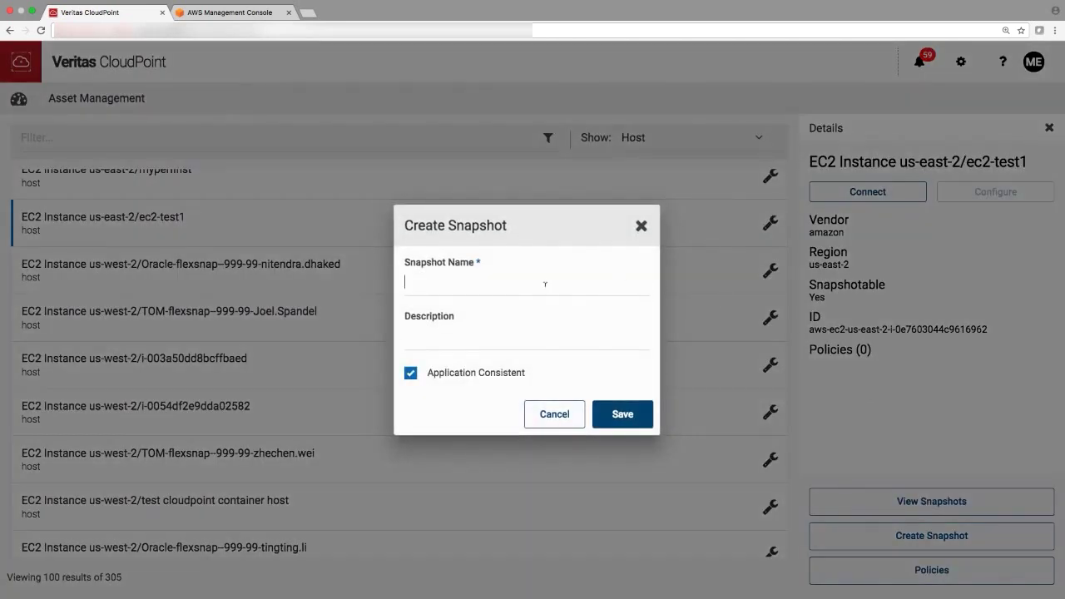
{"action": "left_click", "coordinate": [451, 287]}
{"action": "type", "text": "VIP"}
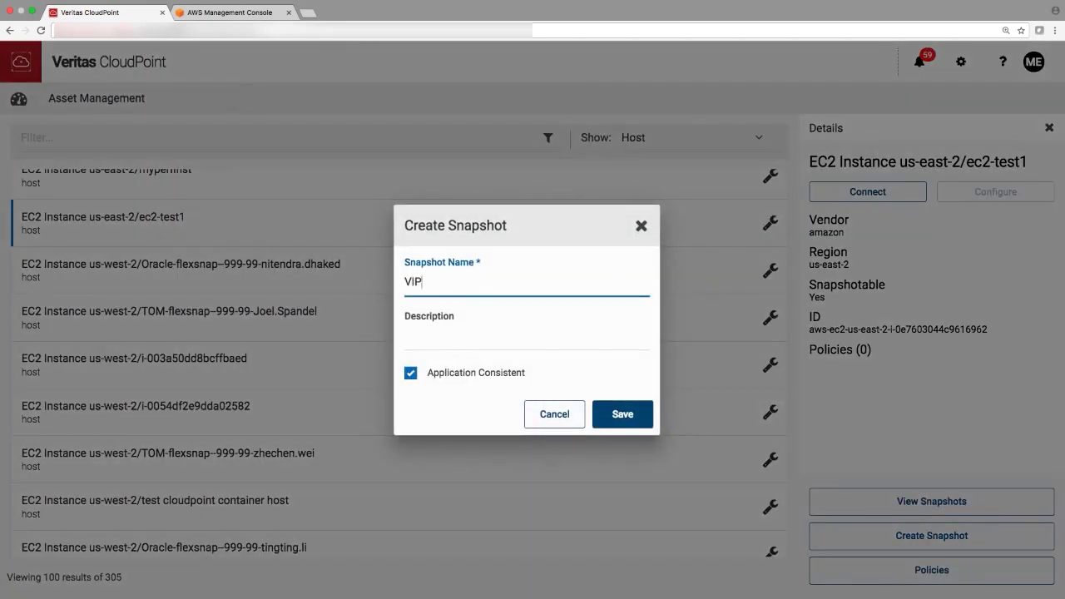
{"action": "type", "text": "-DemoSnap"}
{"action": "left_click", "coordinate": [468, 327]}
{"action": "type", "text": "Demo snapshot"}
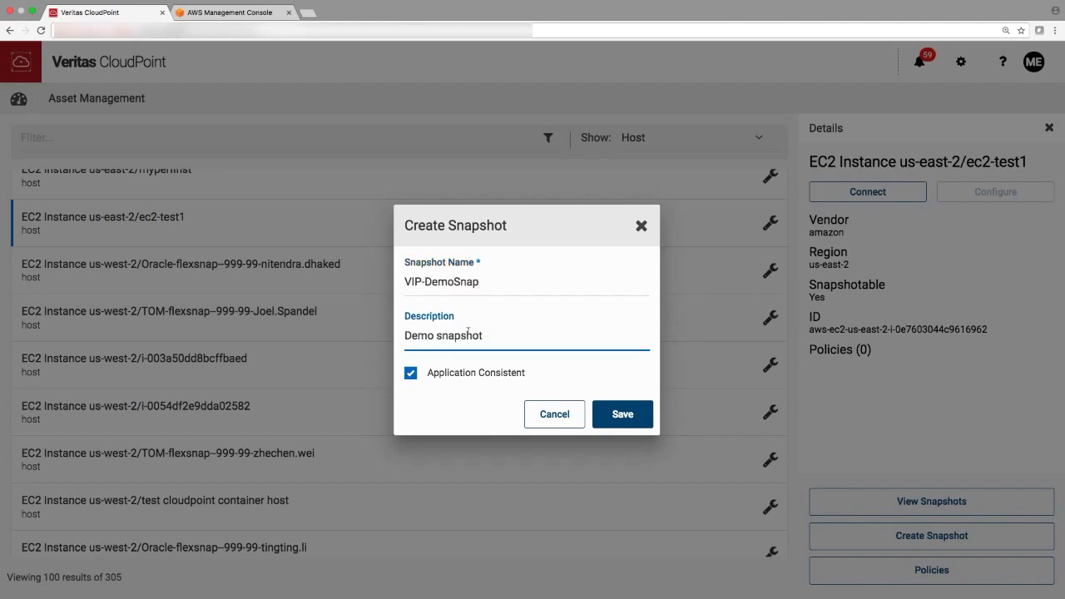
{"action": "left_click", "coordinate": [411, 373]}
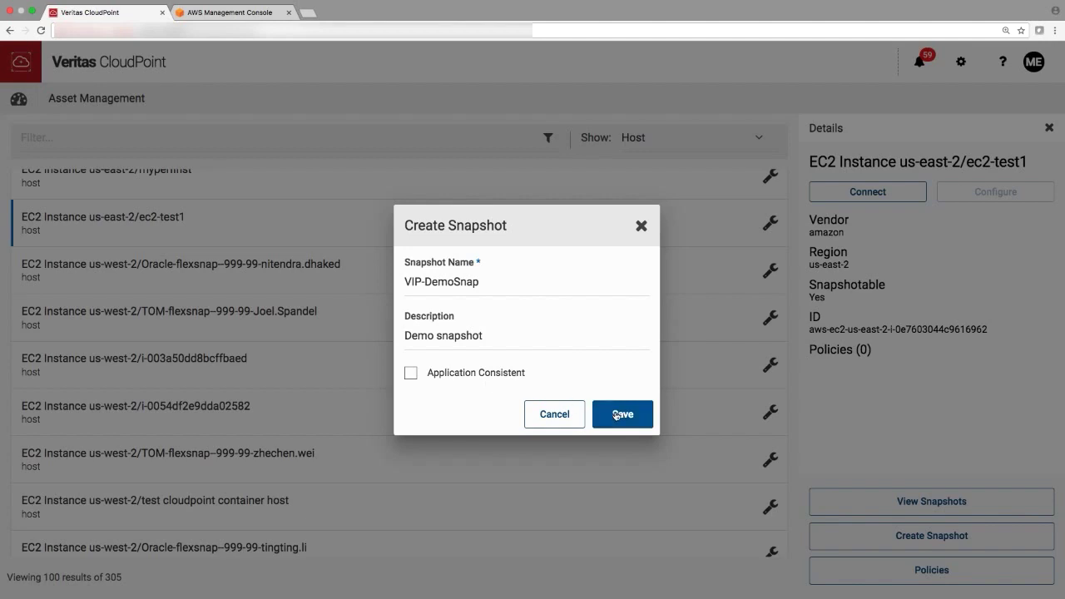
{"action": "left_click", "coordinate": [617, 415]}
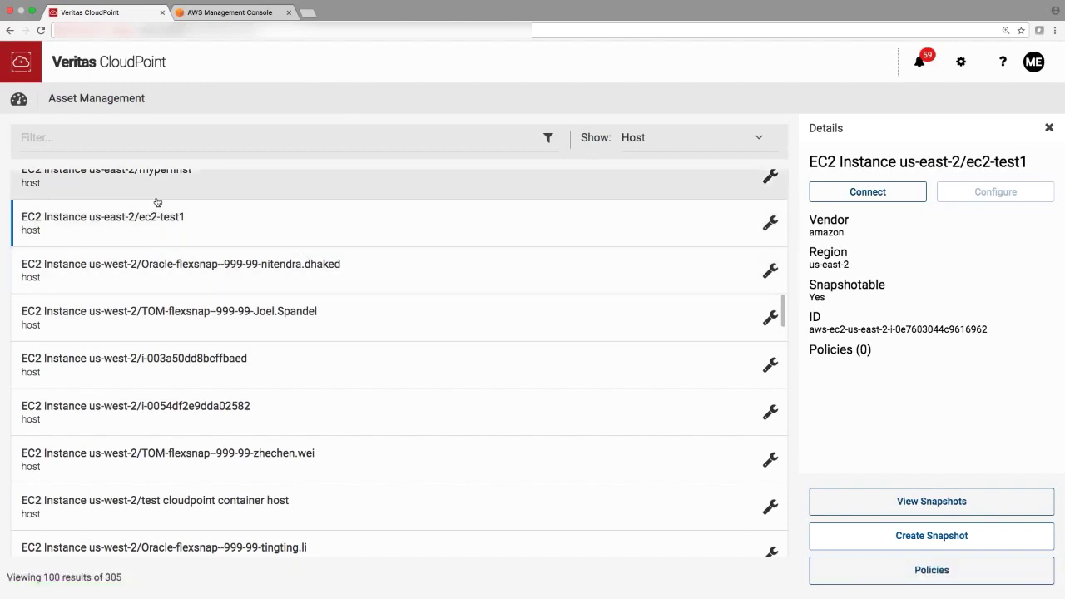
Step: Check the AMI list in the EC2 Management Console for VIP-DemoSnap, then return to the CloudPoint dashboard
{"action": "left_click", "coordinate": [18, 99]}
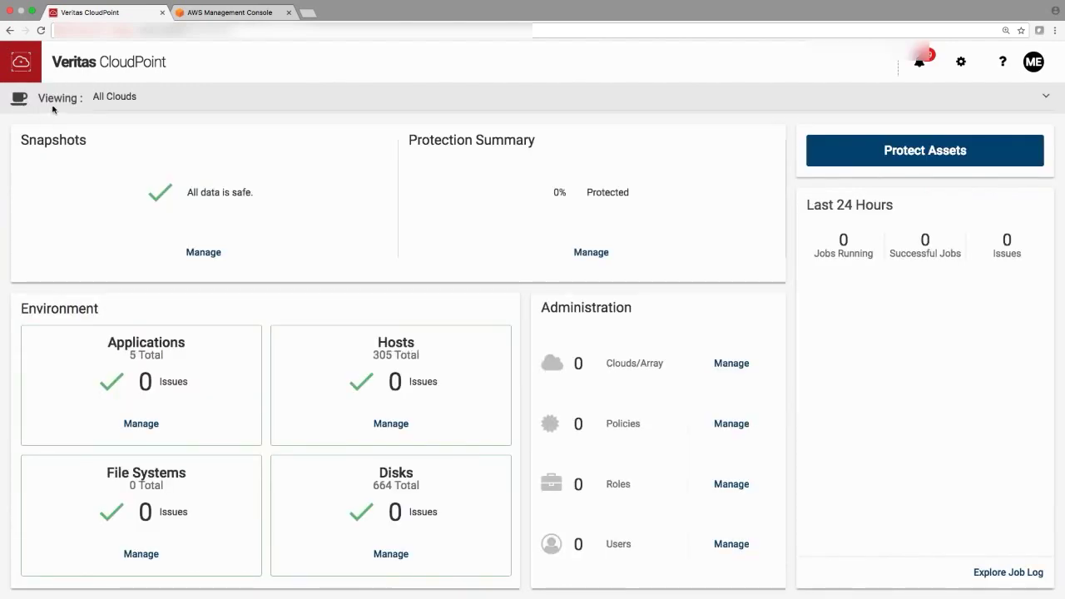
{"action": "key", "text": "ctrl+Tab"}
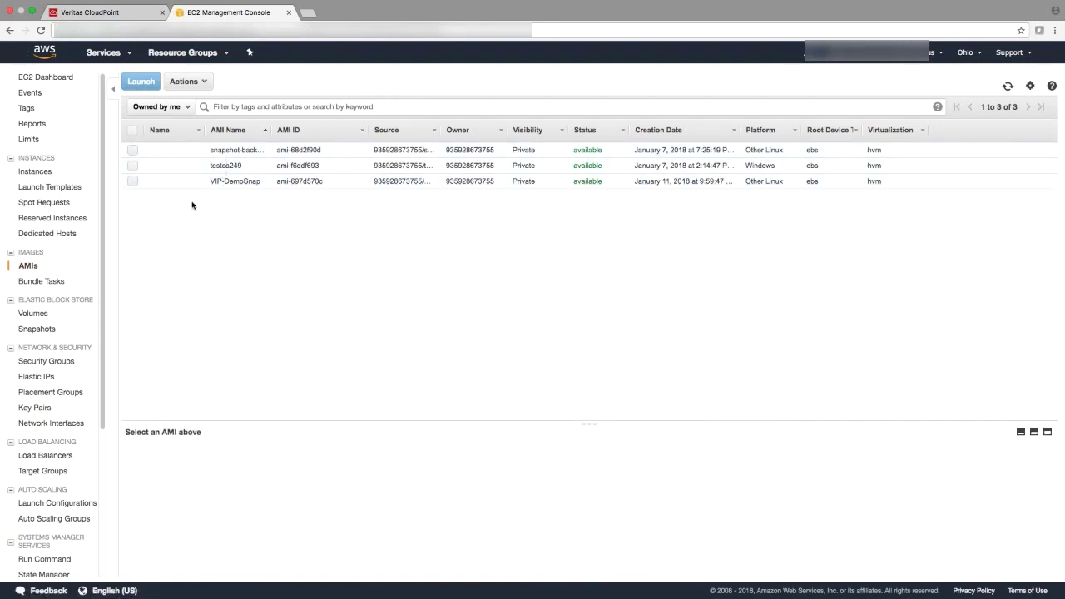
{"action": "left_click", "coordinate": [124, 15]}
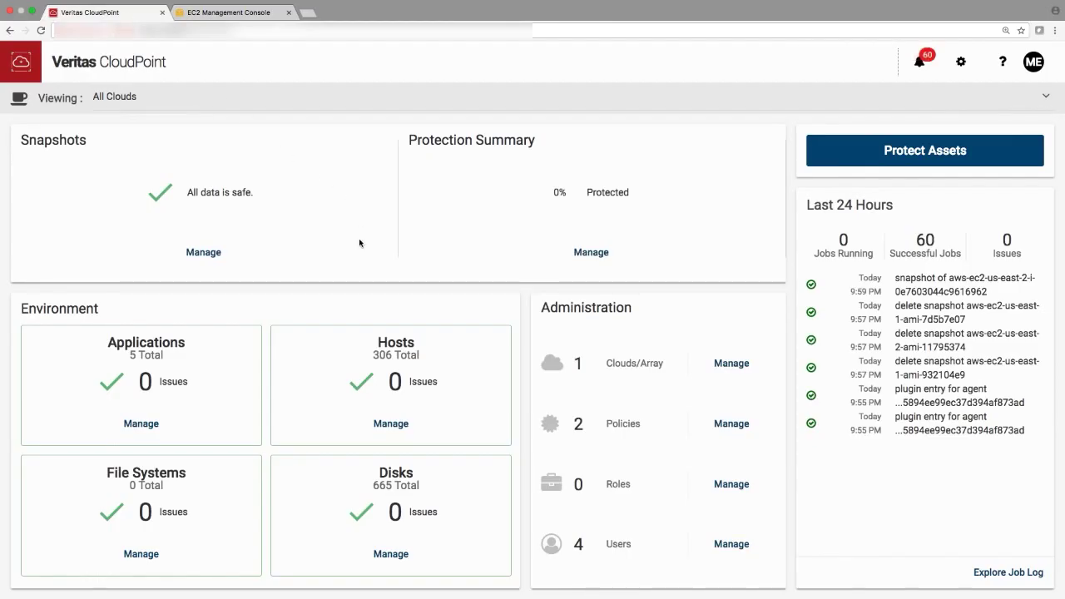
Step: Open the snapshots of host us-east-2/ec2-test1 and select VIP-DemoSnap to show its details
{"action": "left_click", "coordinate": [391, 429]}
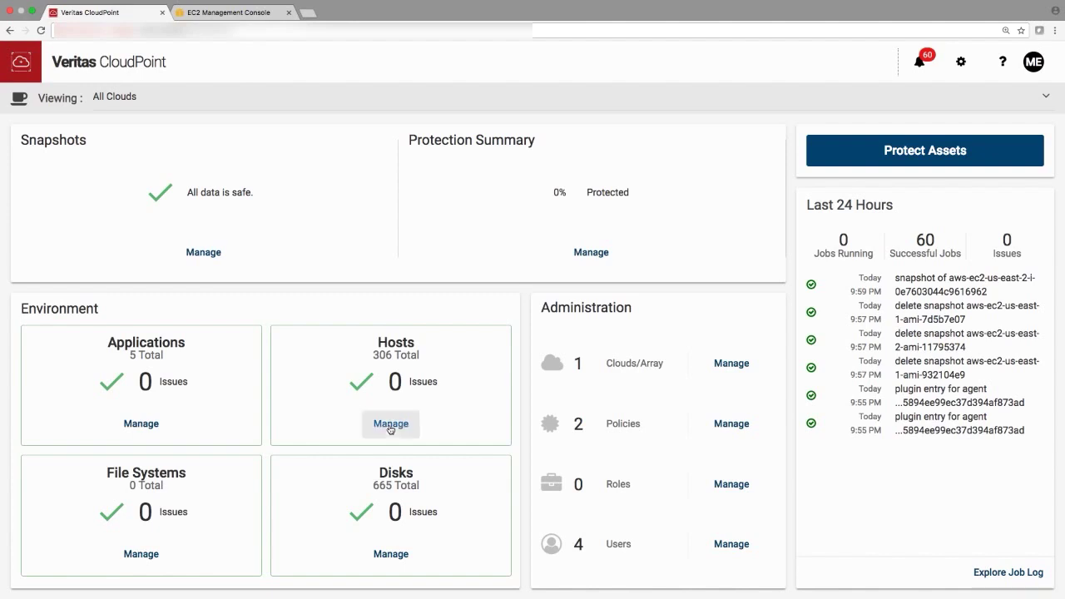
{"action": "scroll", "coordinate": [288, 364], "scroll_direction": "down", "scroll_amount": 10}
{"action": "left_click", "coordinate": [206, 402]}
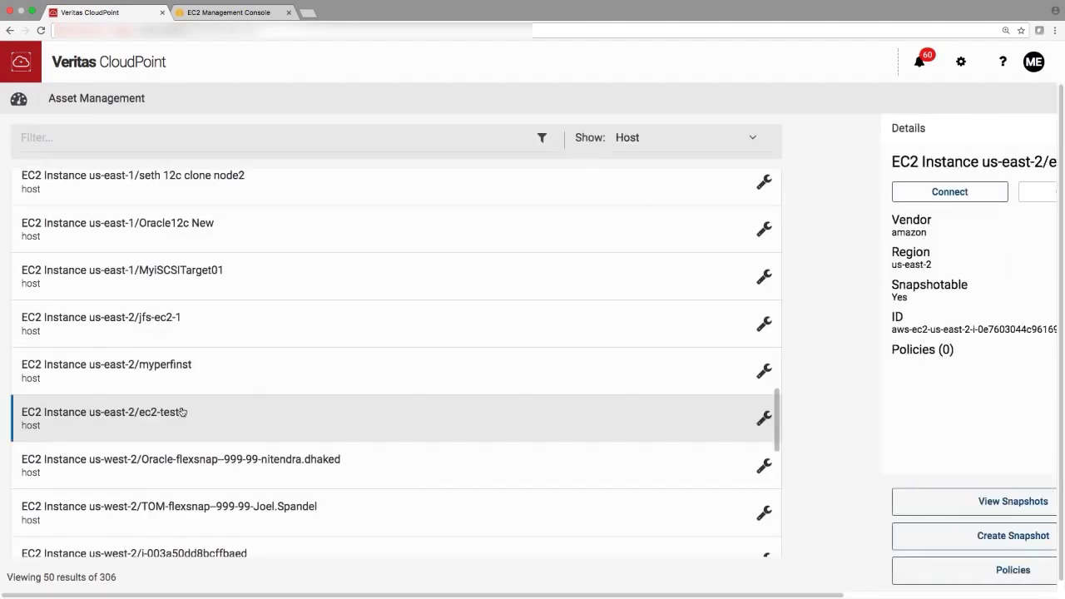
{"action": "left_click", "coordinate": [928, 502]}
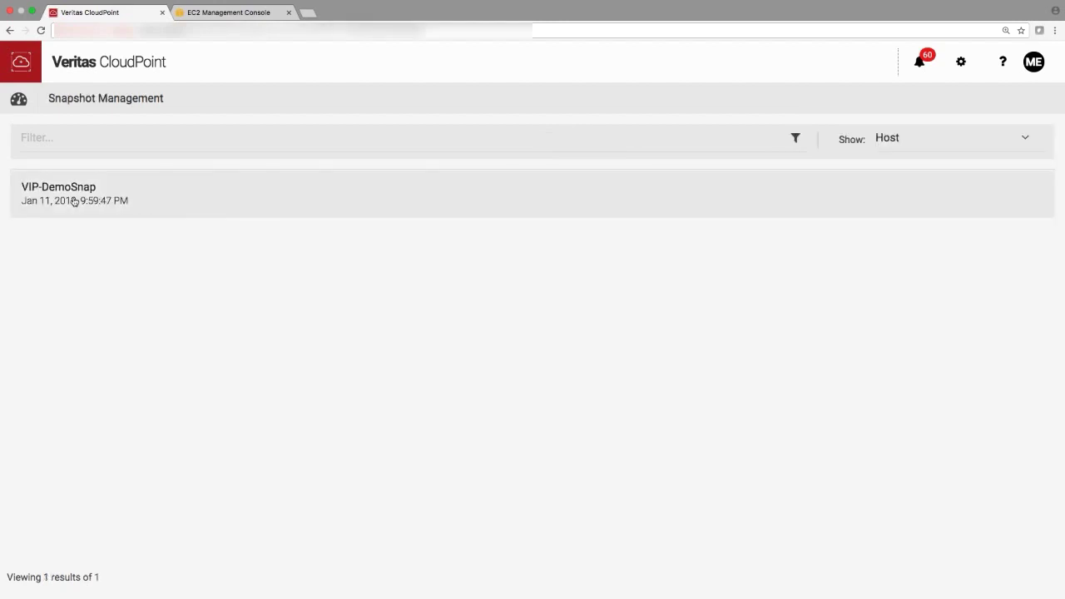
{"action": "double_click", "coordinate": [70, 199]}
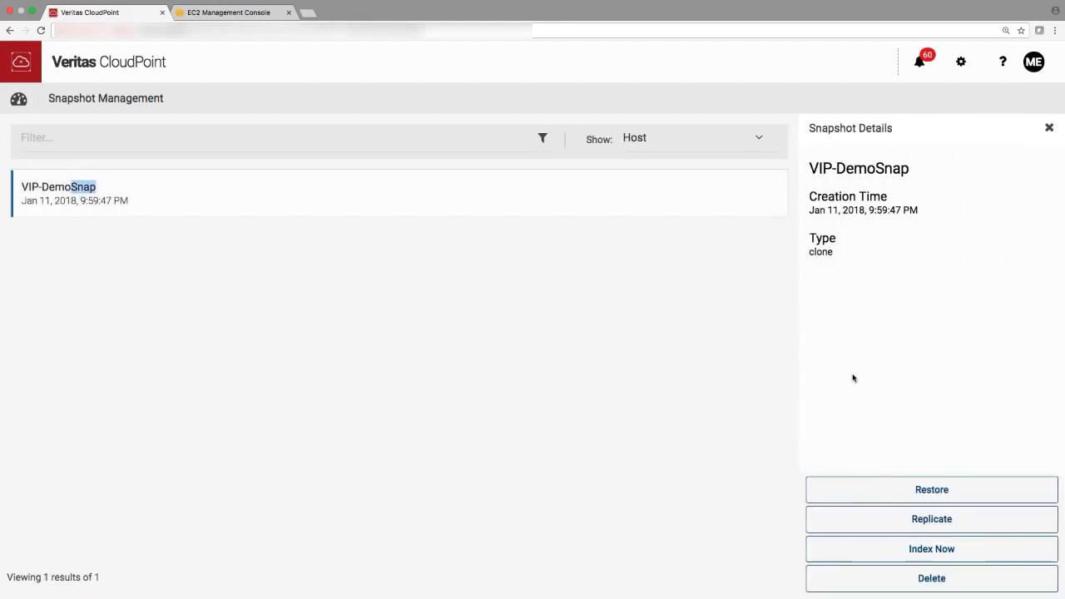
Step: Start a restore of VIP-DemoSnap with the job name VIP-DemoRestoreSnap and the description "Demo restored snapshot"
{"action": "left_click", "coordinate": [934, 493]}
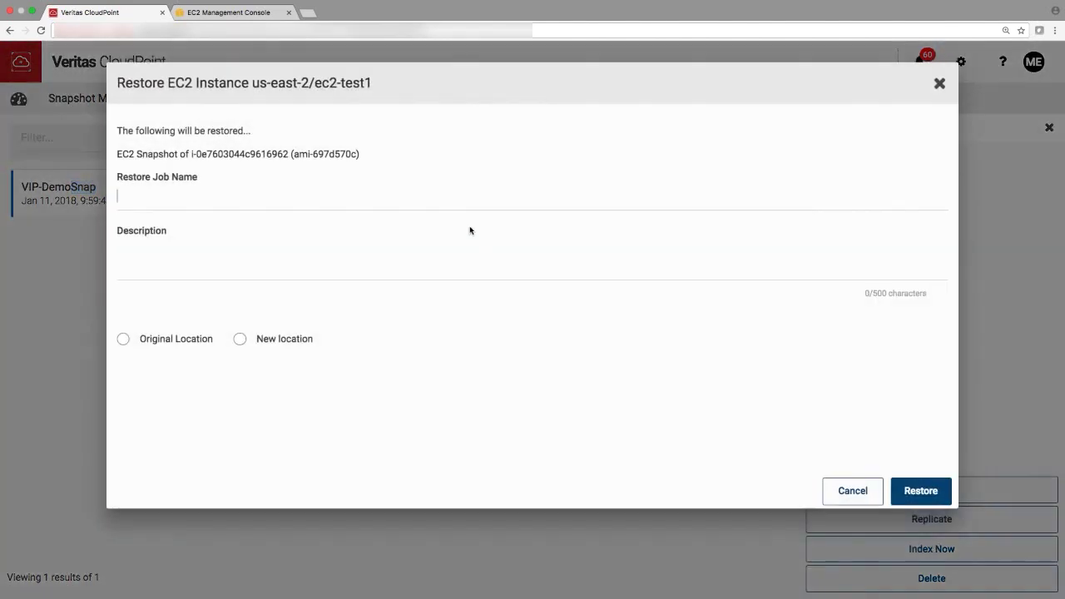
{"action": "left_click", "coordinate": [212, 197]}
{"action": "type", "text": "VIP-Demo"}
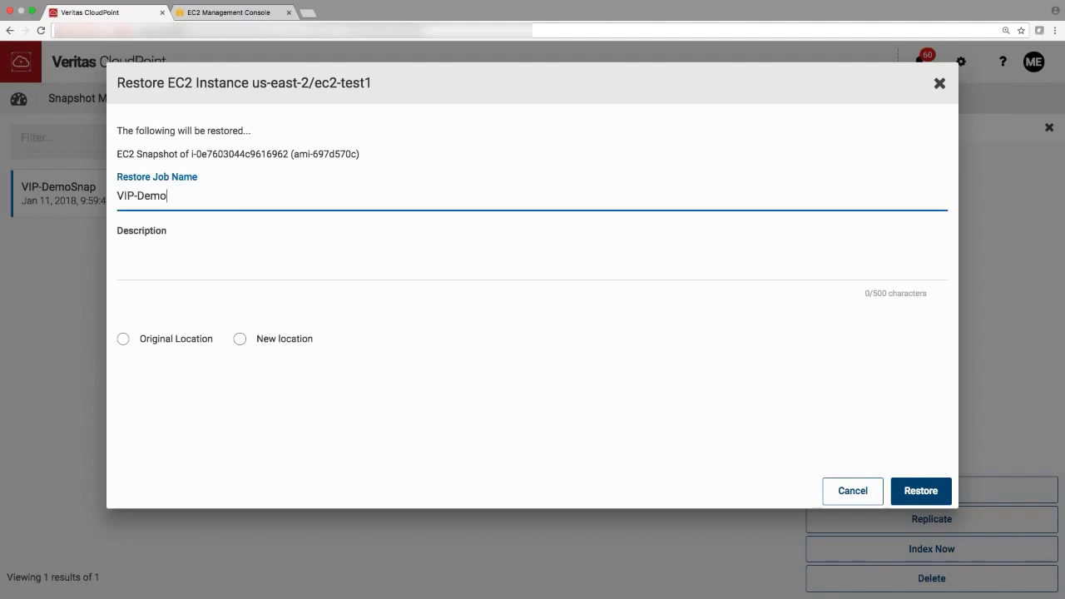
{"action": "type", "text": "RestoreSnap"}
{"action": "left_click", "coordinate": [208, 255]}
{"action": "type", "text": "Demo re"}
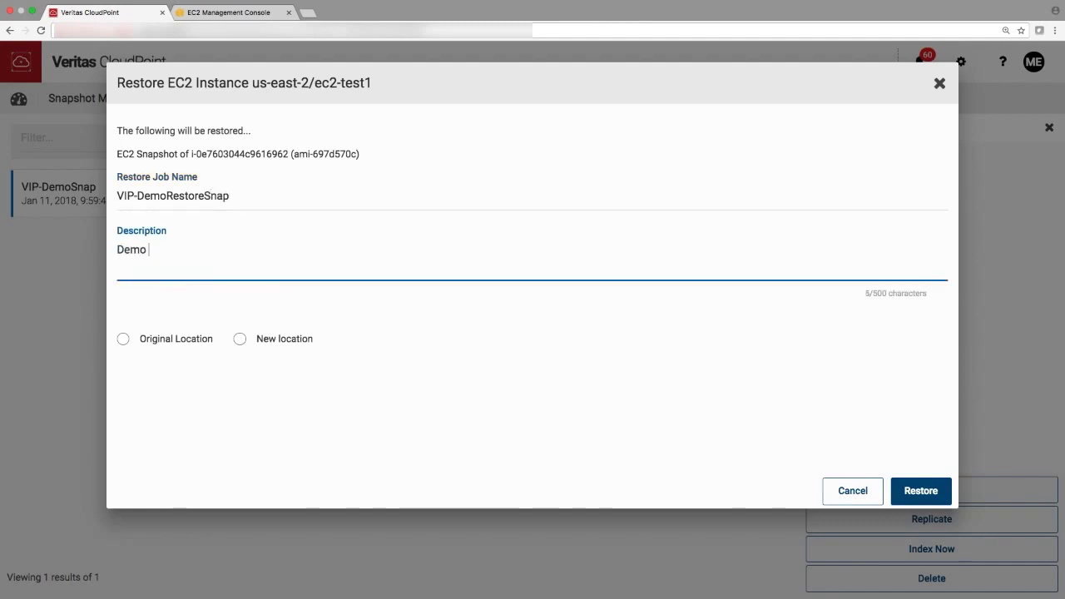
{"action": "type", "text": "stored snapshot"}
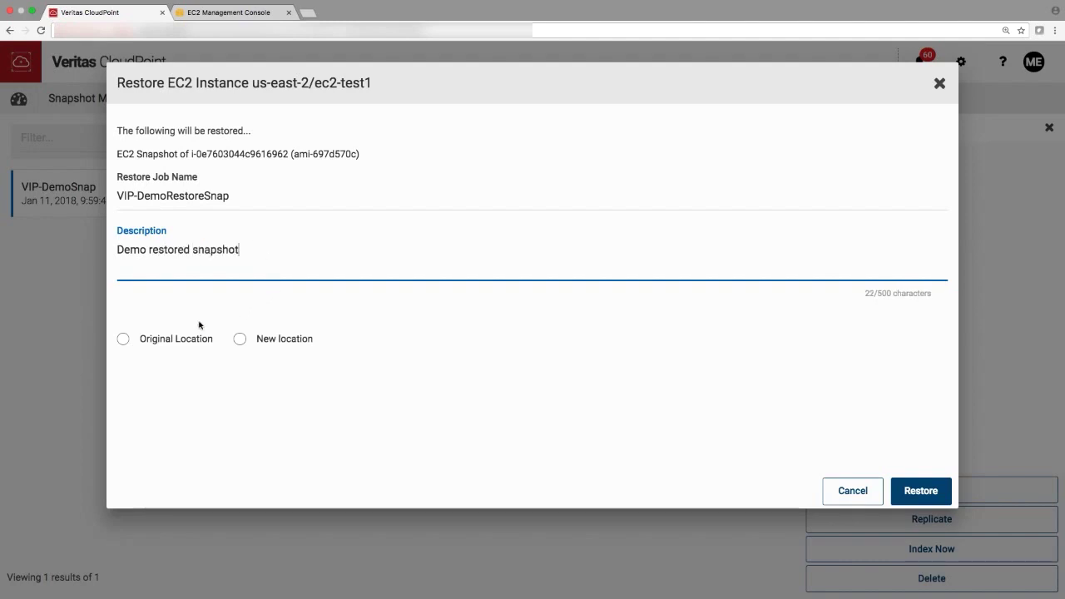
Step: Set the restore to a new location with target EC2 VPC us-east-2/vpc-a2f82fcb and start the restore
{"action": "left_click", "coordinate": [239, 339]}
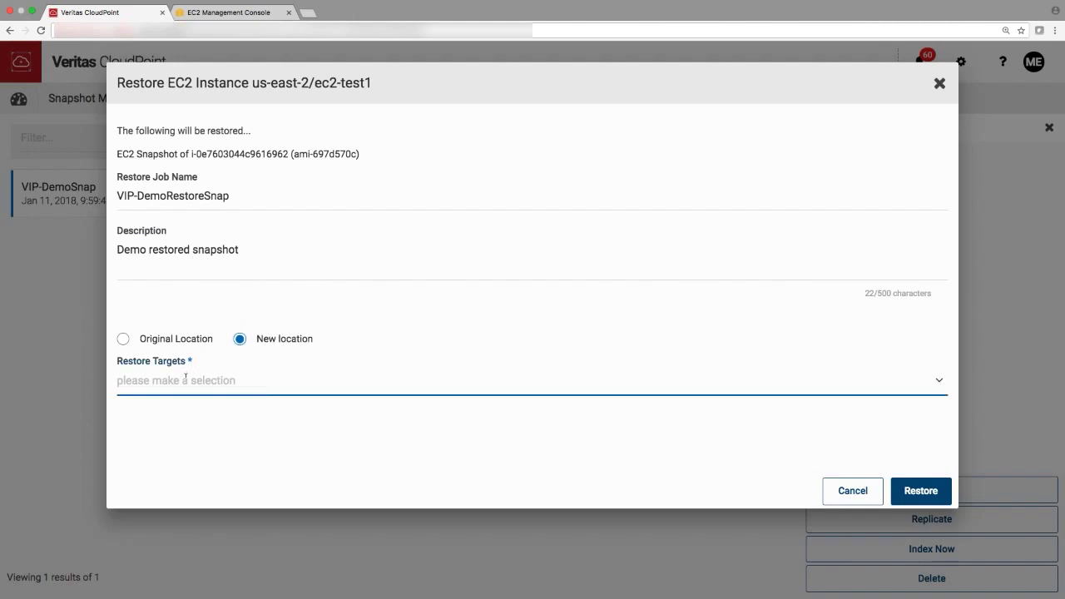
{"action": "left_click", "coordinate": [185, 379]}
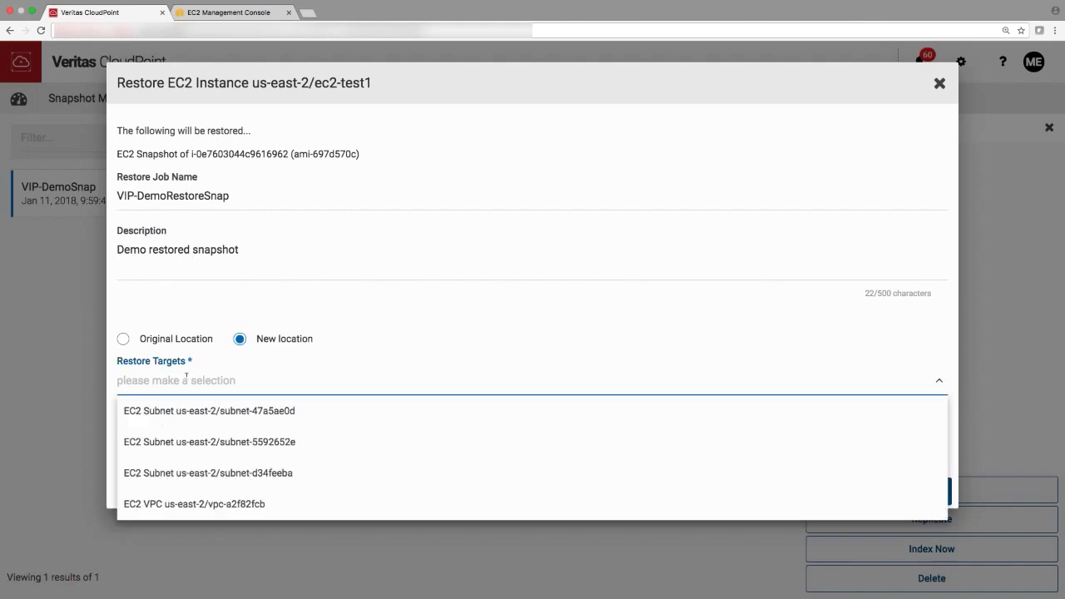
{"action": "left_click", "coordinate": [212, 504]}
{"action": "left_click", "coordinate": [922, 491]}
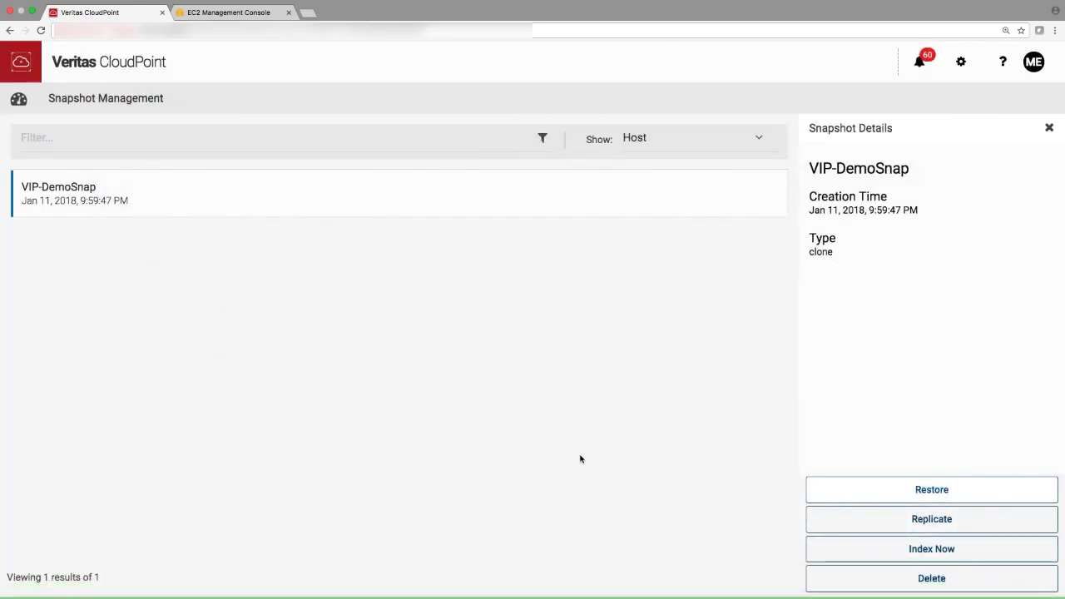
Step: Check the restore job on the CloudPoint dashboard, inspect the restored unnamed instance in the EC2 Management Console, and return to CloudPoint
{"action": "left_click", "coordinate": [19, 100]}
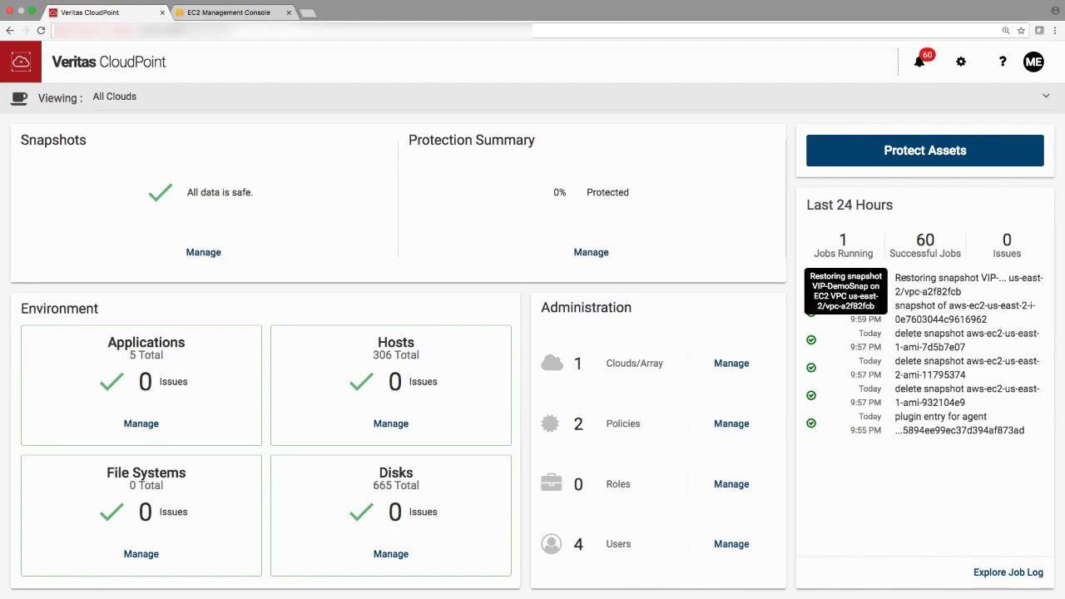
{"action": "left_click", "coordinate": [228, 12]}
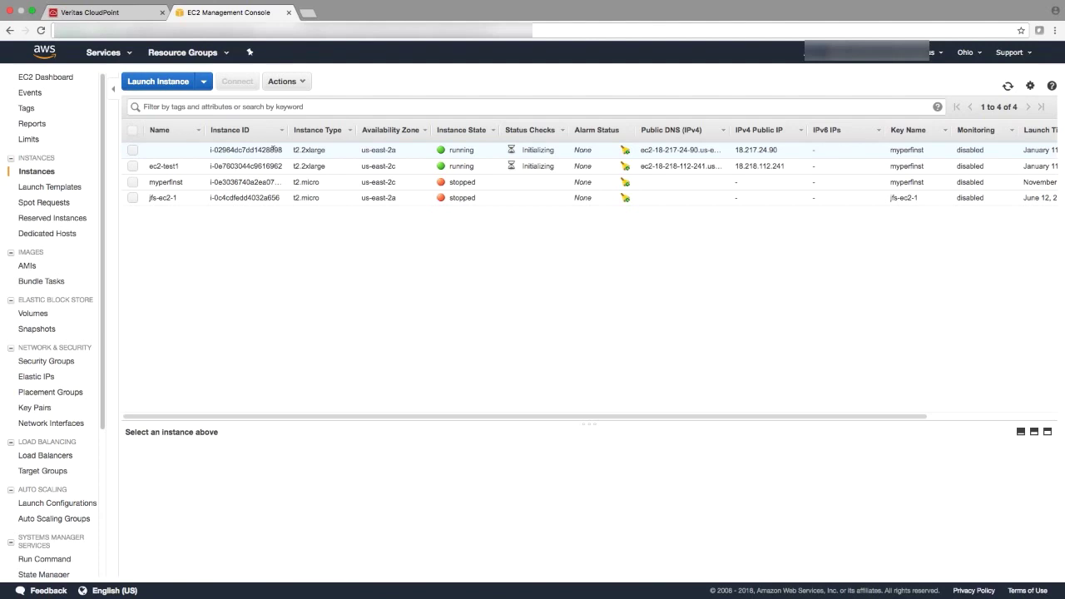
{"action": "double_click", "coordinate": [274, 150]}
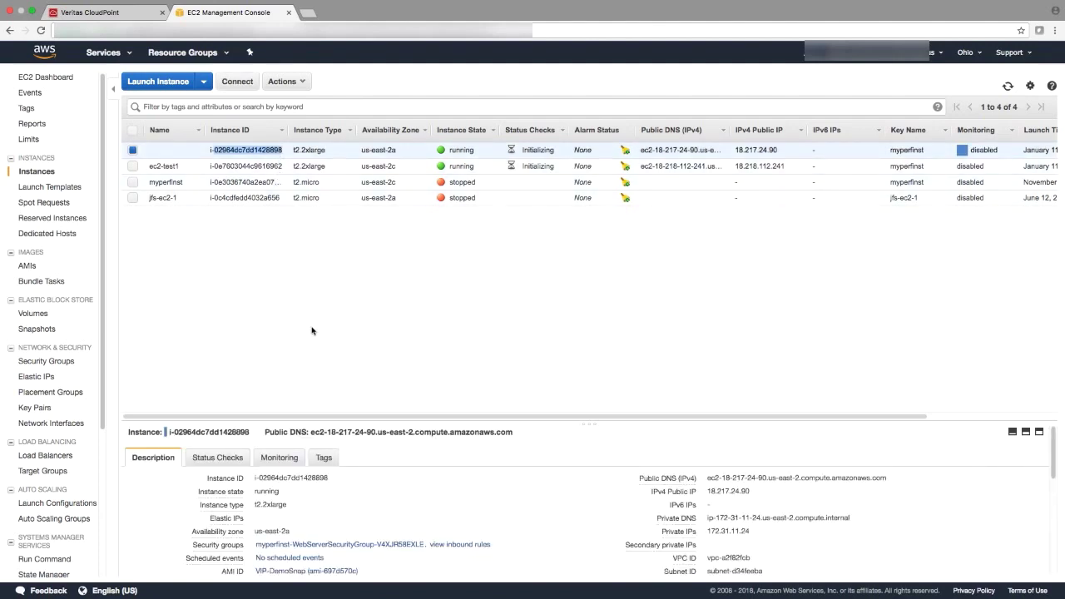
{"action": "left_click", "coordinate": [109, 19]}
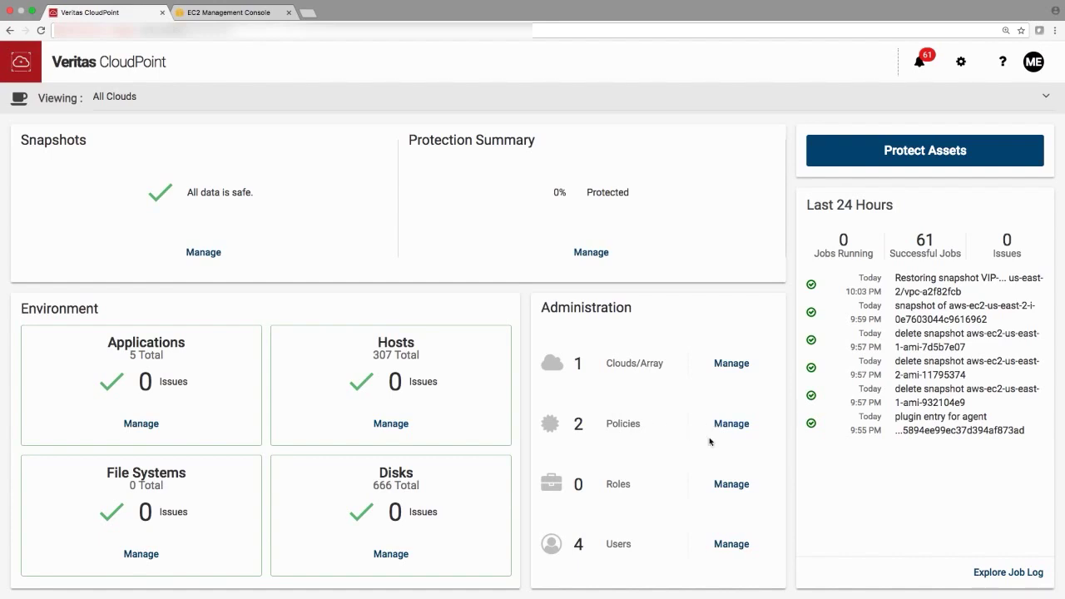
Step: Start a new role named "Demo Role" with the description "Demo role description" and select the third listed user for it
{"action": "left_click", "coordinate": [732, 484]}
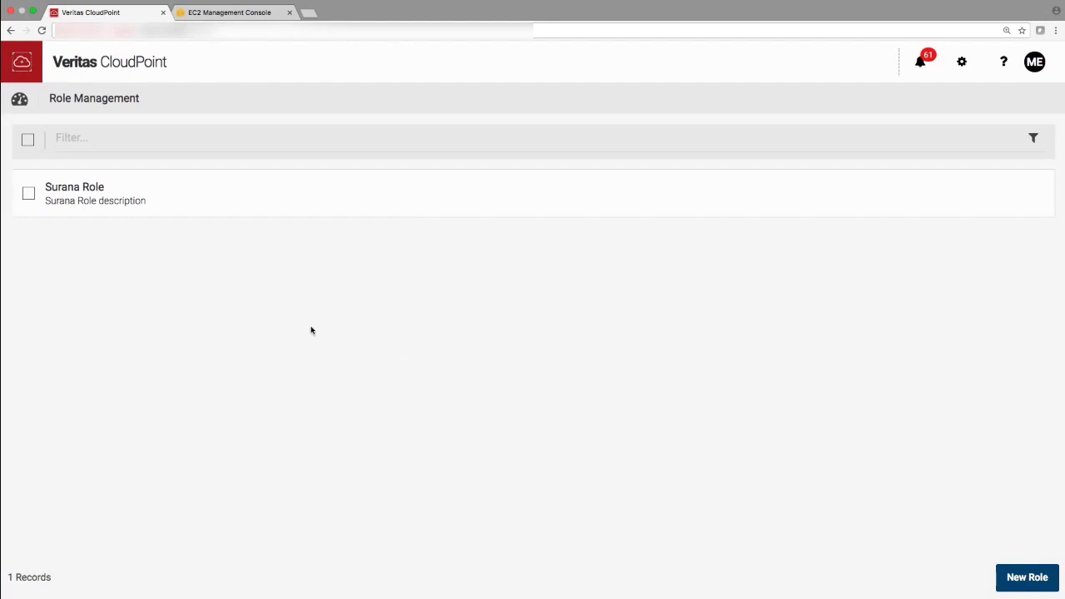
{"action": "left_click", "coordinate": [1020, 576]}
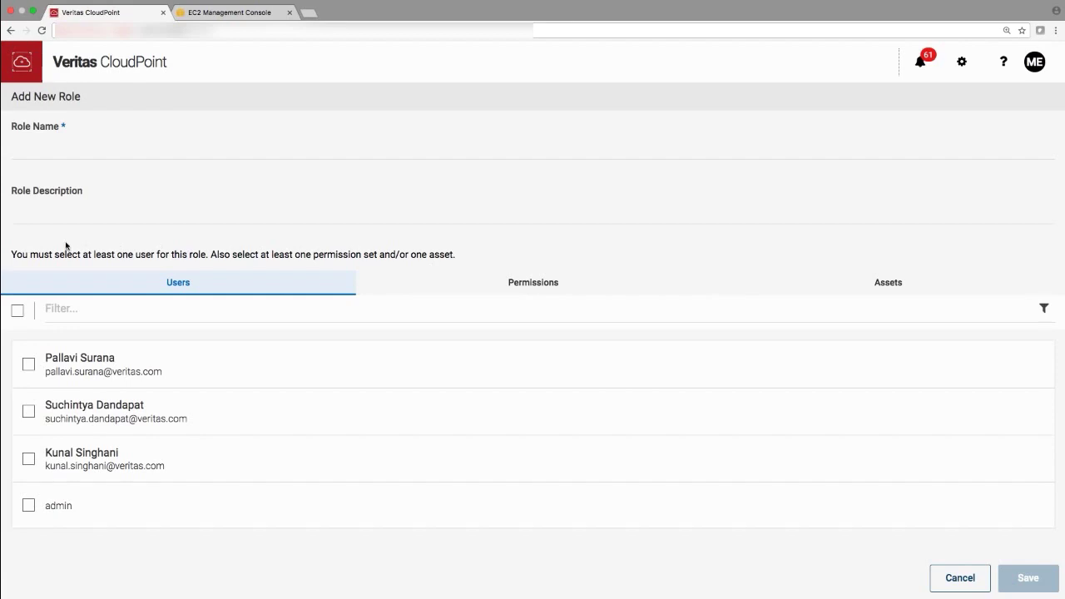
{"action": "left_click", "coordinate": [56, 154]}
{"action": "type", "text": "Demo Role"}
{"action": "left_click", "coordinate": [53, 209]}
{"action": "type", "text": "Demo role description"}
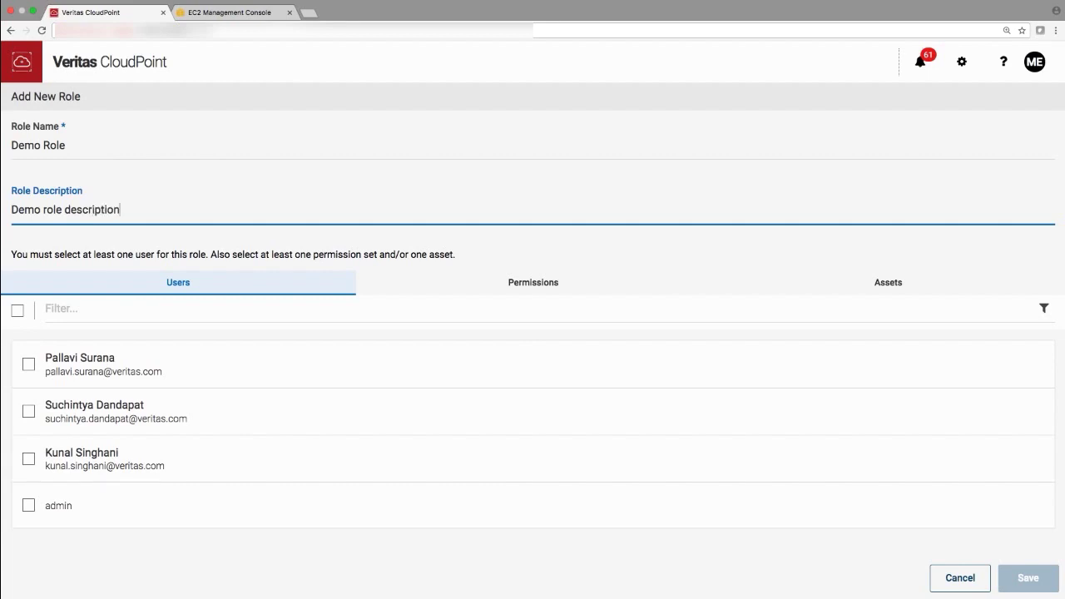
{"action": "left_click", "coordinate": [28, 459]}
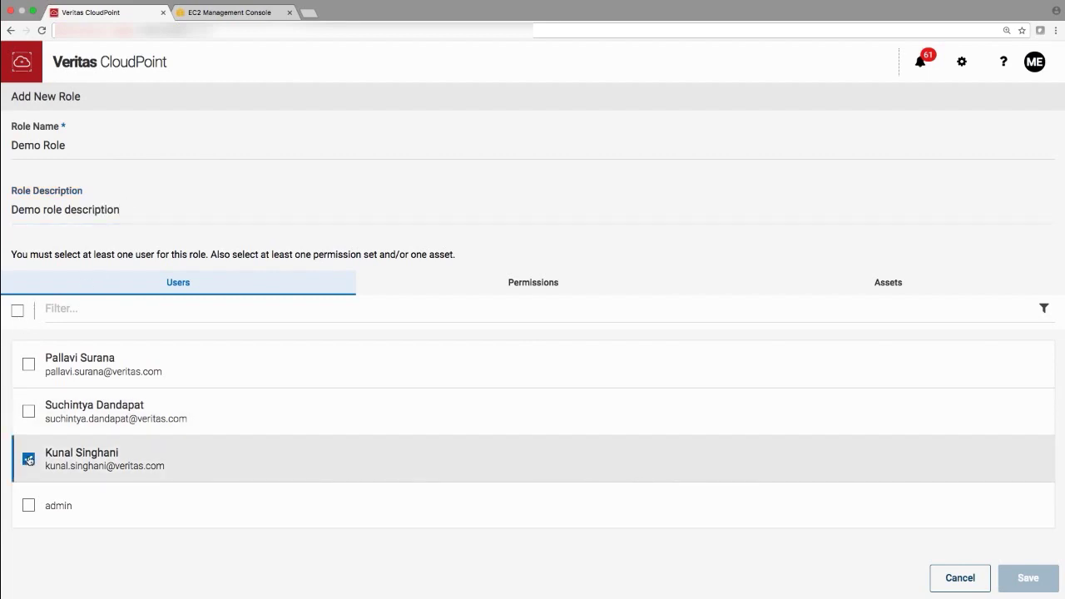
Step: Grant the role the permissions User management, Snapshot policy management, Replication policy management, and Cloud and Array management
{"action": "left_click", "coordinate": [498, 283]}
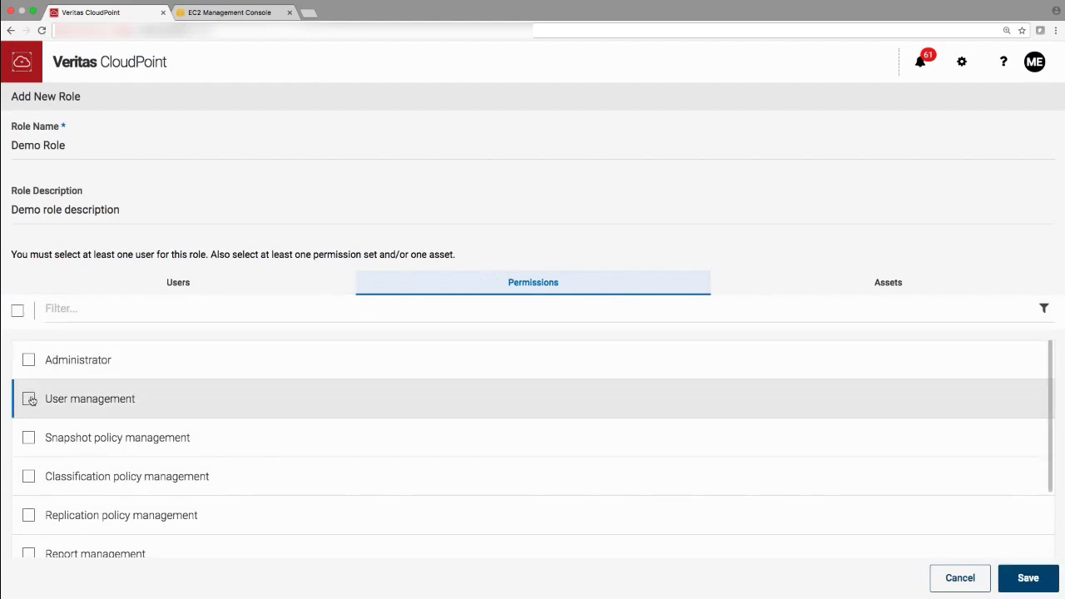
{"action": "left_click", "coordinate": [32, 402]}
{"action": "left_click", "coordinate": [30, 438]}
{"action": "scroll", "coordinate": [31, 441], "scroll_direction": "down", "scroll_amount": 1}
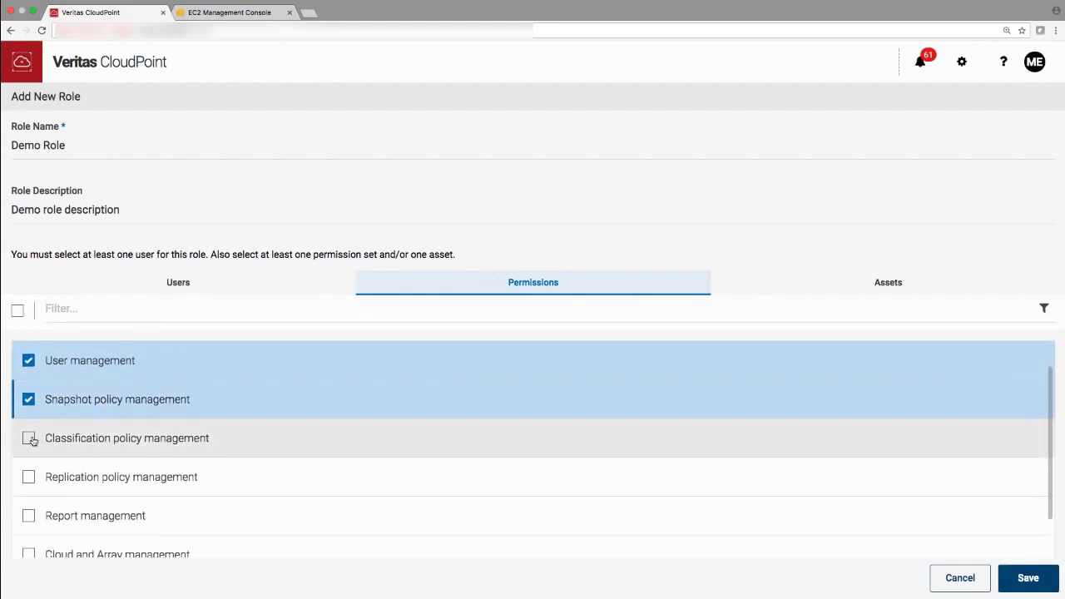
{"action": "left_click", "coordinate": [28, 479]}
{"action": "scroll", "coordinate": [29, 466], "scroll_direction": "down", "scroll_amount": 1}
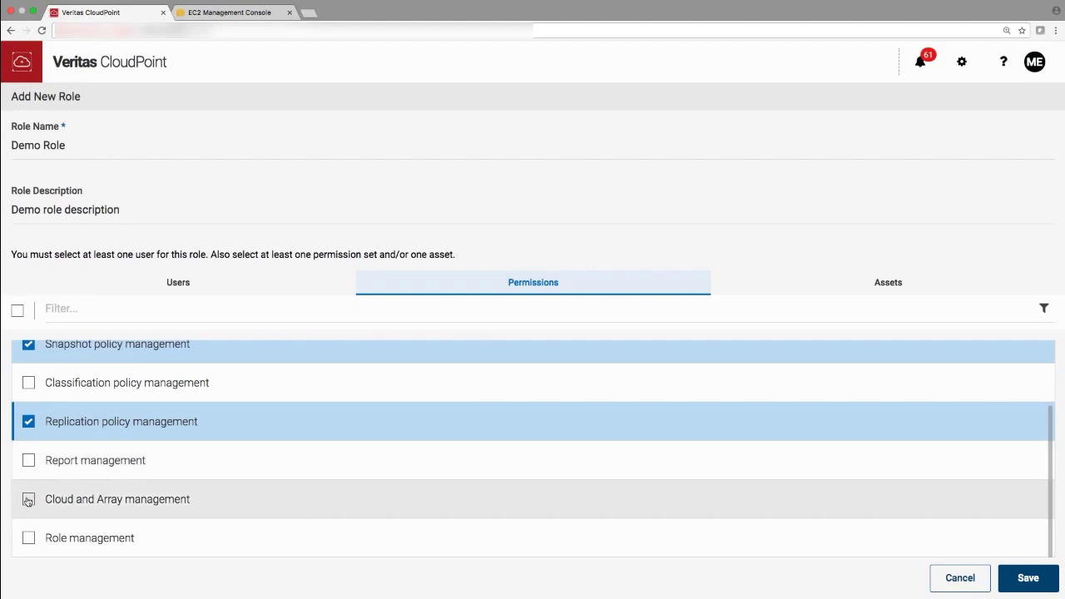
{"action": "left_click", "coordinate": [29, 500]}
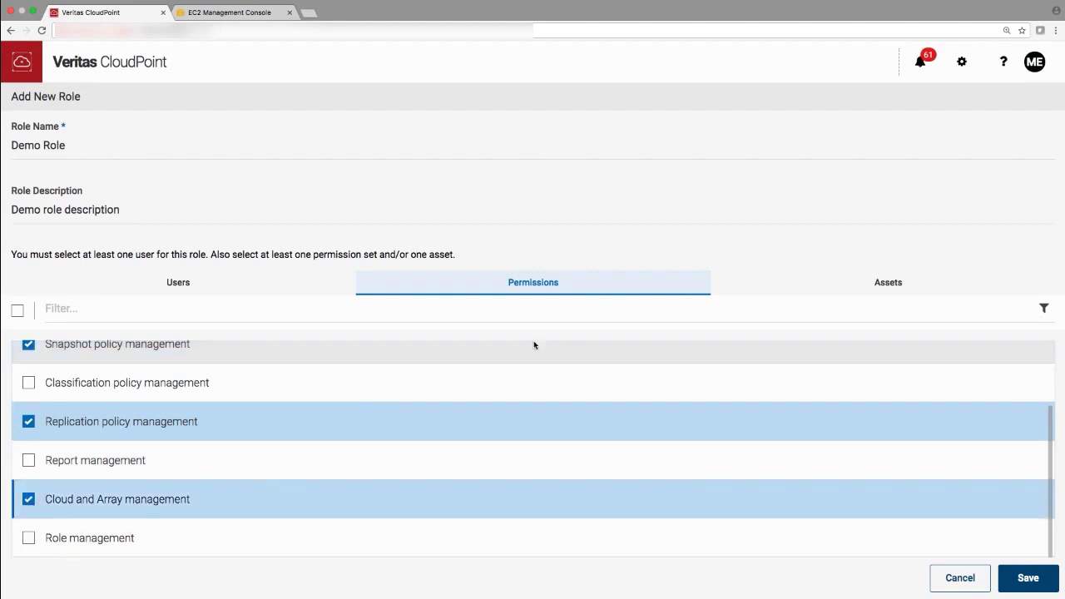
Step: Assign EBS volumes vol-017a2a57fd3d1e7f4 and vol-01eef8ddc41b82ed2 plus us-east-1 EC2 instances seth-12c-rac-node2-patch and aws-cloud9-Stratus-Test to the role, and save it
{"action": "left_click", "coordinate": [864, 283]}
{"action": "scroll", "coordinate": [137, 437], "scroll_direction": "down", "scroll_amount": 3}
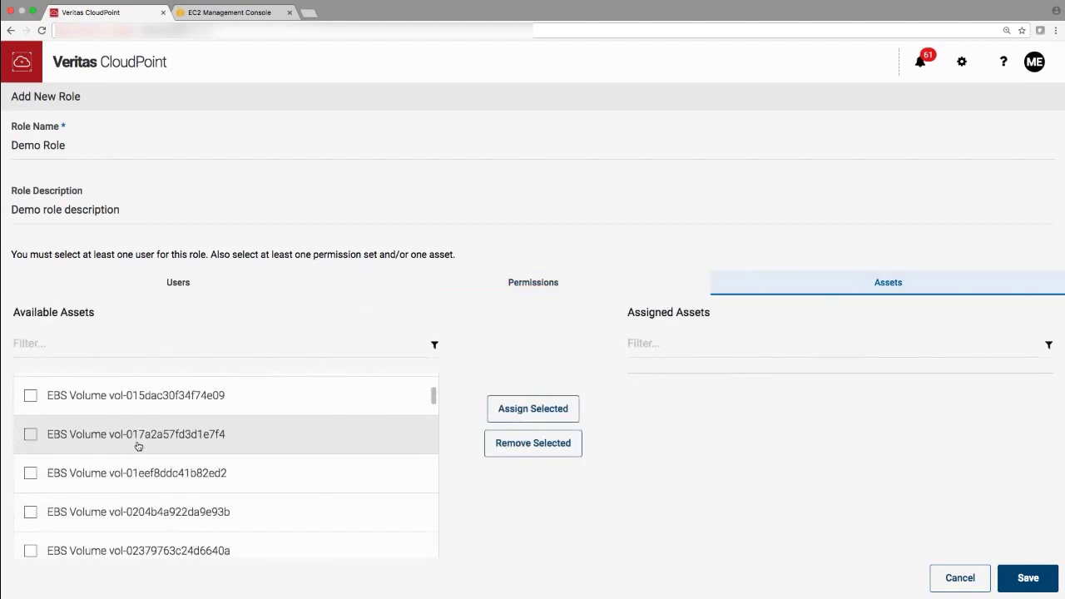
{"action": "left_click", "coordinate": [36, 437]}
{"action": "scroll", "coordinate": [83, 447], "scroll_direction": "down", "scroll_amount": 10}
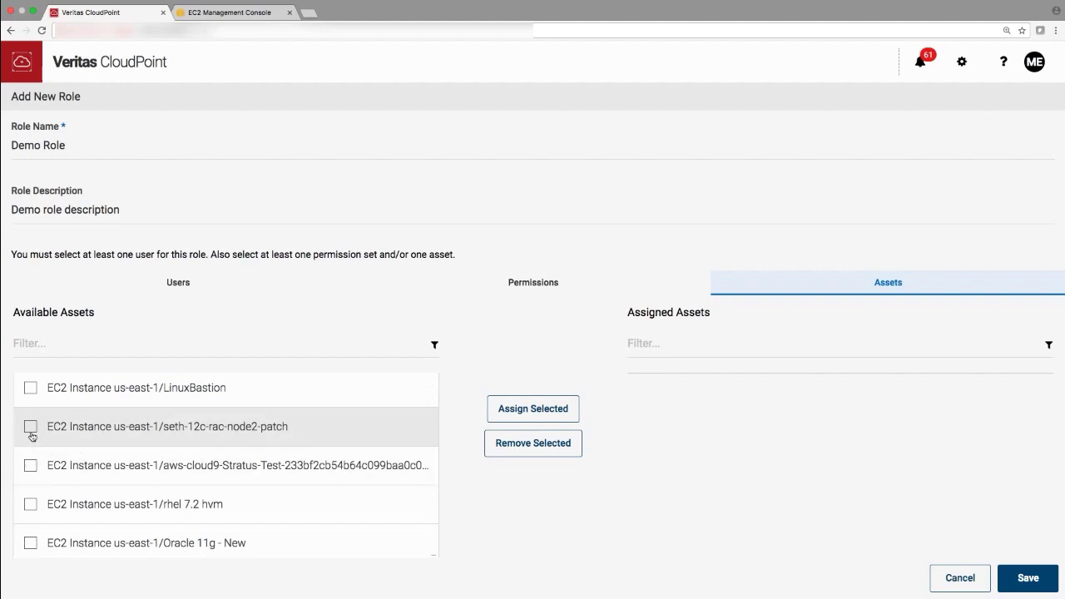
{"action": "left_click", "coordinate": [30, 427]}
{"action": "left_click", "coordinate": [30, 465]}
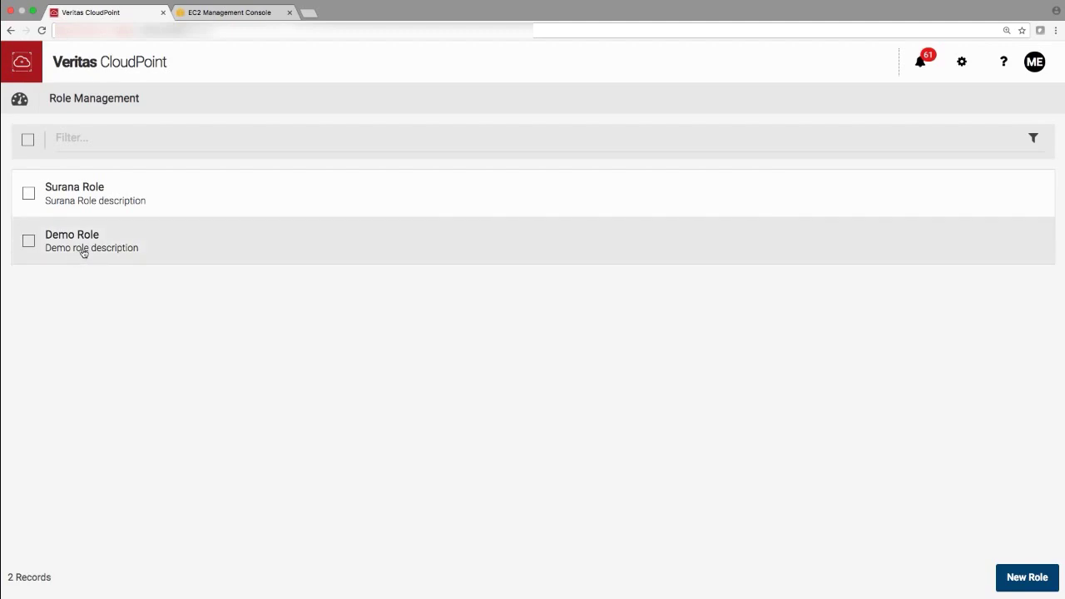
Step: Review the users, permissions and assets assigned to Demo Role and return to the dashboard
{"action": "left_click", "coordinate": [82, 251]}
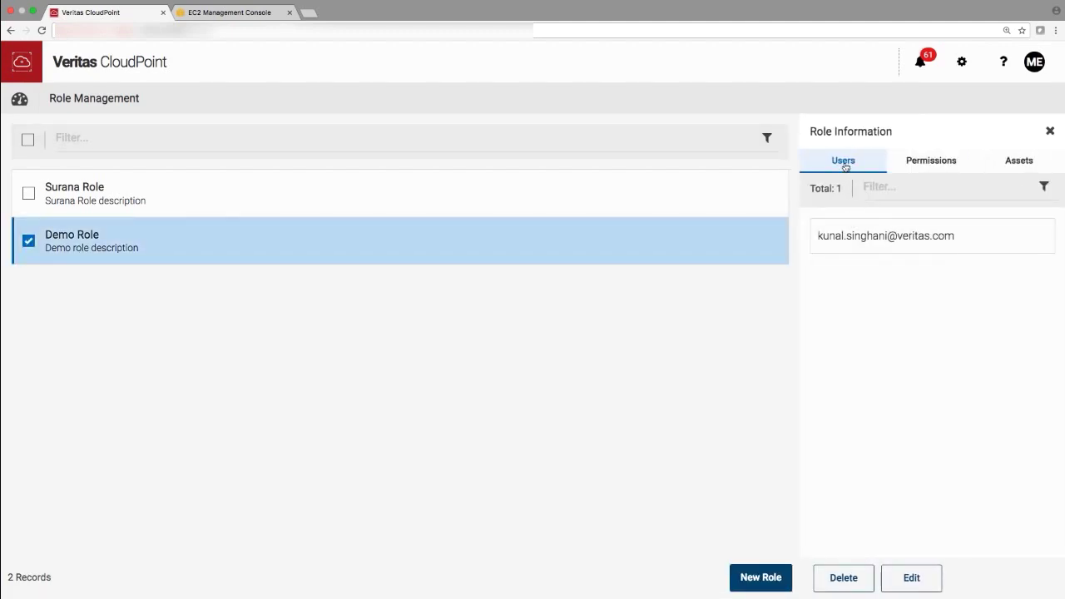
{"action": "left_click", "coordinate": [933, 166]}
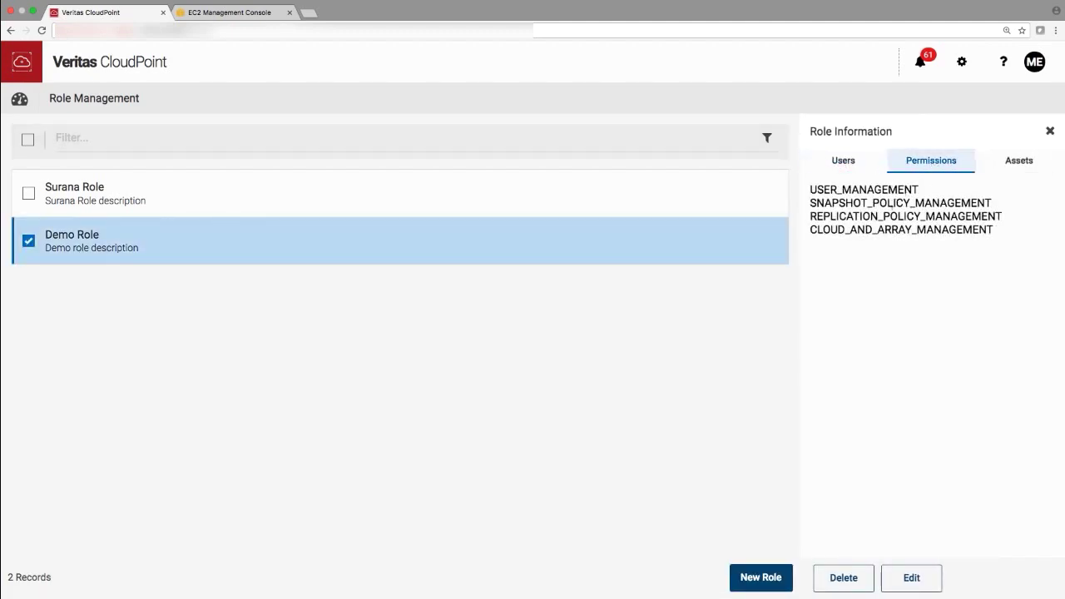
{"action": "left_click", "coordinate": [1010, 166]}
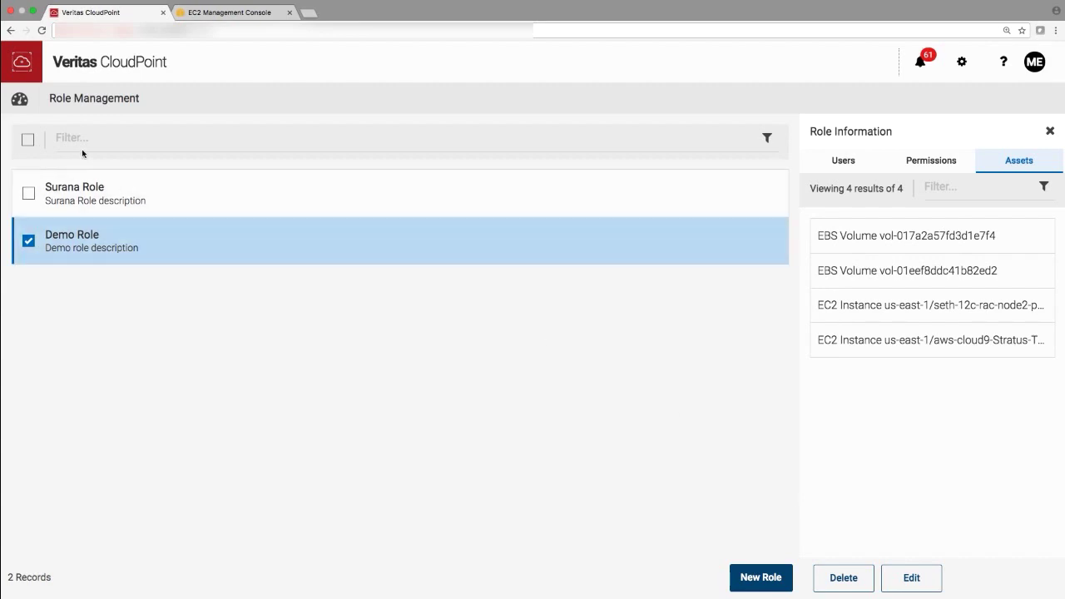
{"action": "left_click", "coordinate": [20, 100]}
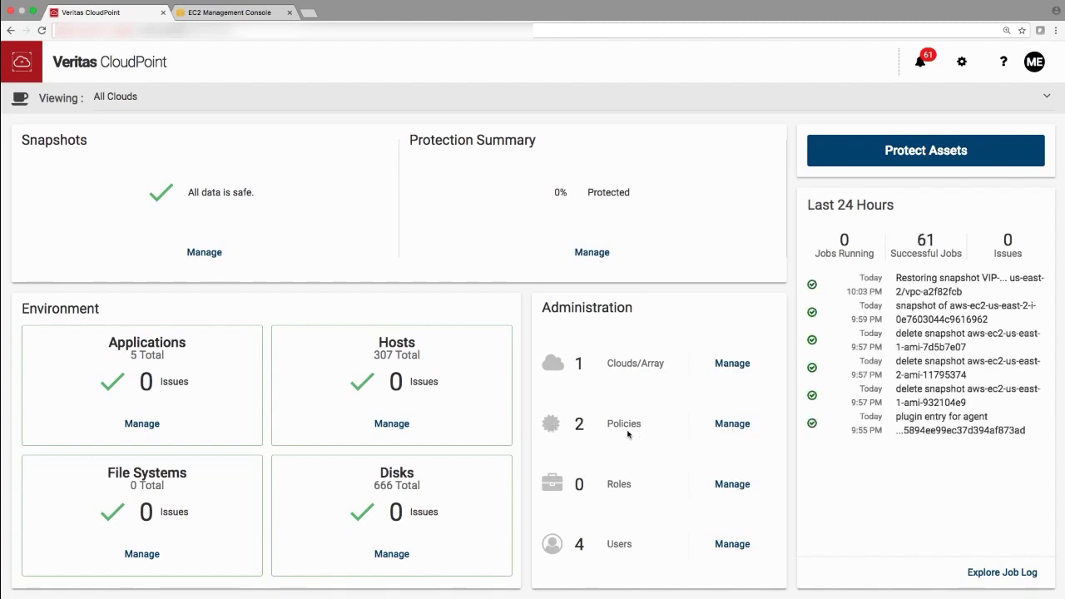
Step: Start a new policy and set its retention to 2 copies
{"action": "left_click", "coordinate": [721, 428]}
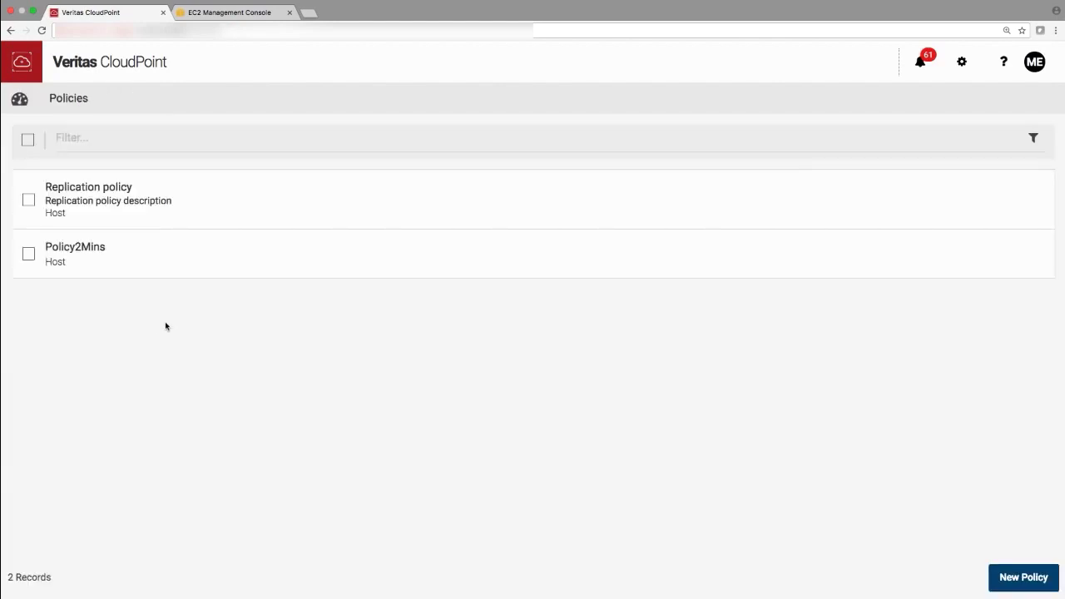
{"action": "left_click", "coordinate": [1015, 580]}
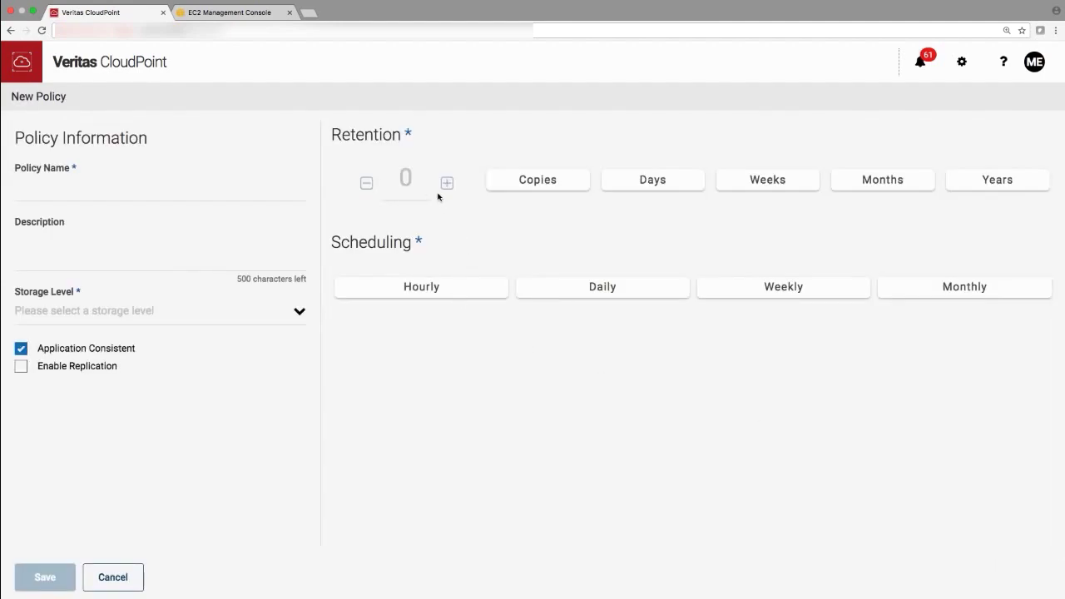
{"action": "left_click", "coordinate": [518, 185]}
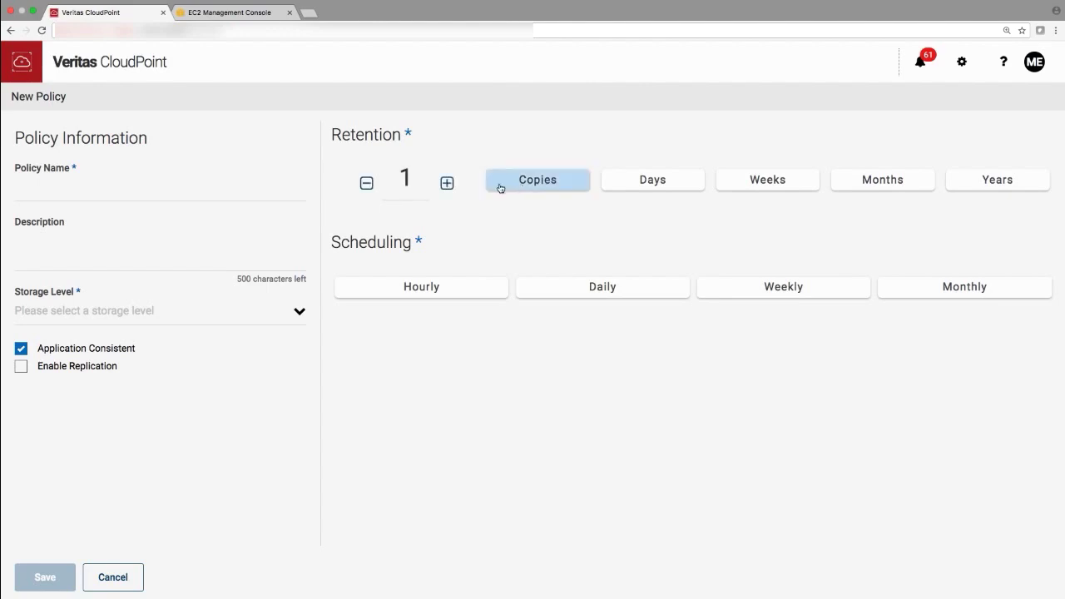
{"action": "left_click", "coordinate": [447, 184]}
Step: Name the policy "VIP Retention policy" and give it the description "Retention policy description"
{"action": "left_click", "coordinate": [104, 190]}
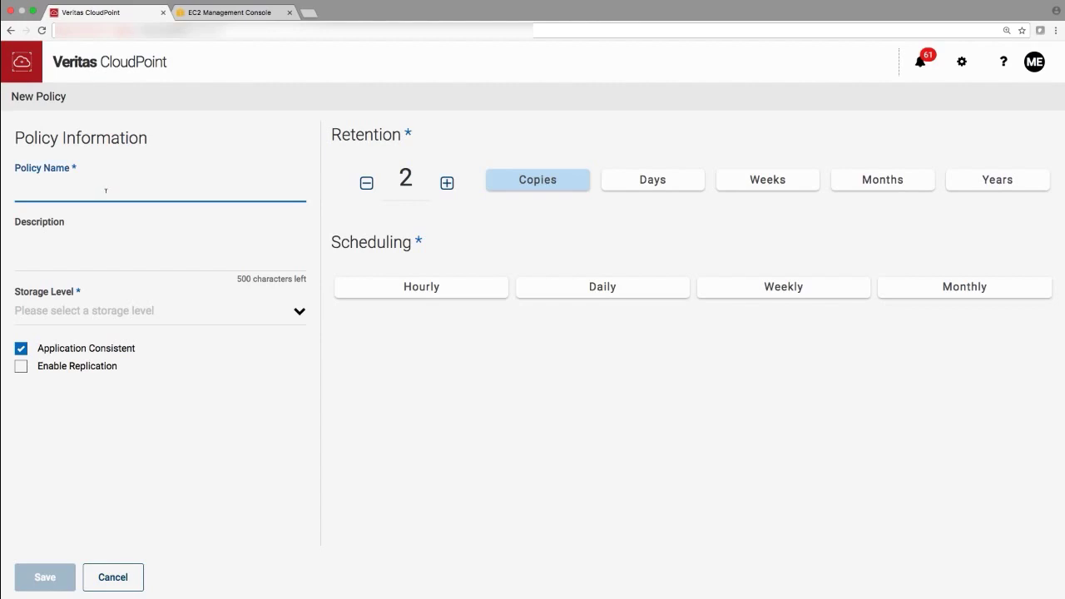
{"action": "type", "text": "Retention pi"}
{"action": "type", "text": "licy"}
{"action": "left_click", "coordinate": [158, 241]}
{"action": "type", "text": "Retention policy desc"}
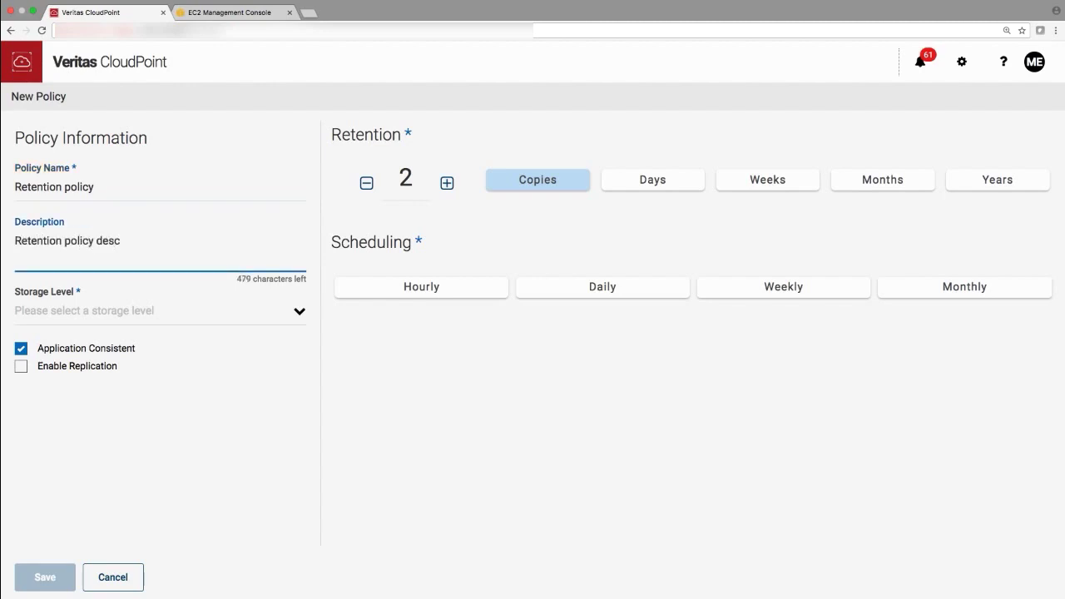
{"action": "type", "text": "ription"}
{"action": "left_click", "coordinate": [16, 187]}
{"action": "type", "text": "VIP"}
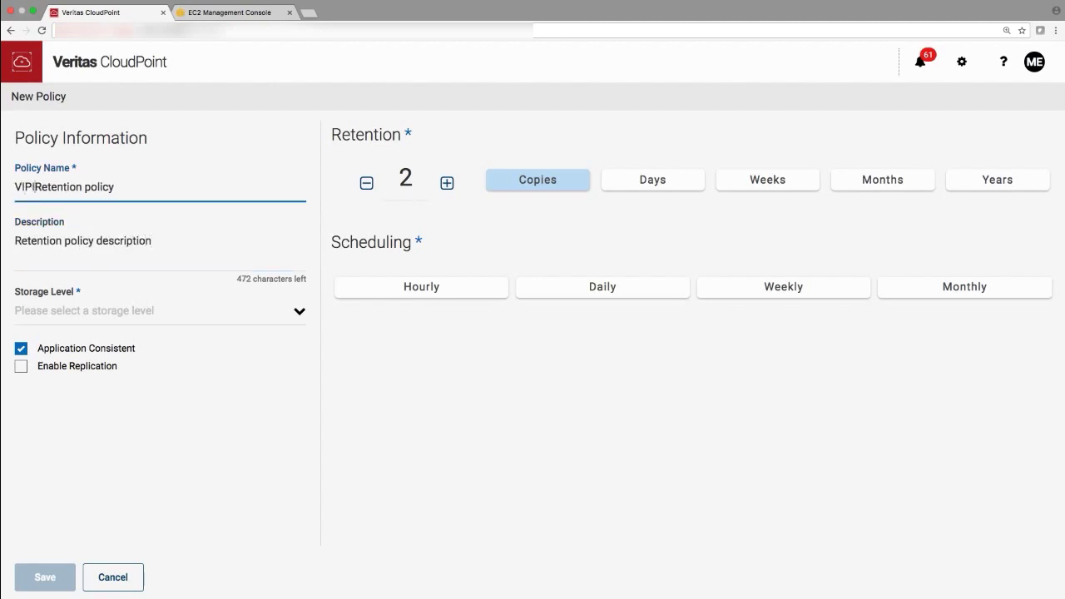
Step: Set the policy's storage level to host and turn off Application Consistent
{"action": "left_click", "coordinate": [136, 310]}
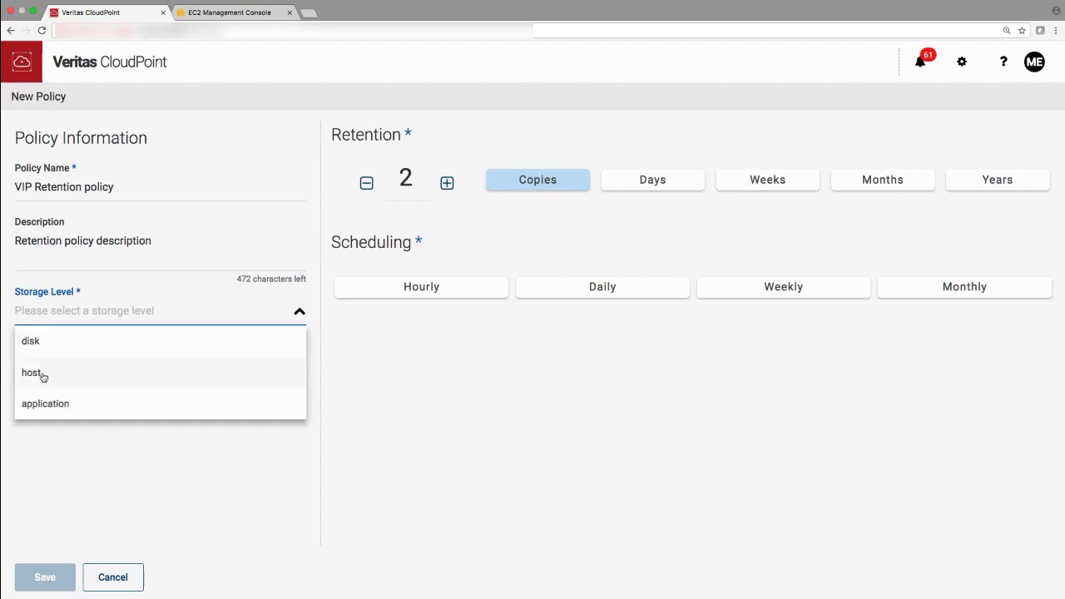
{"action": "left_click", "coordinate": [42, 373]}
{"action": "left_click", "coordinate": [21, 351]}
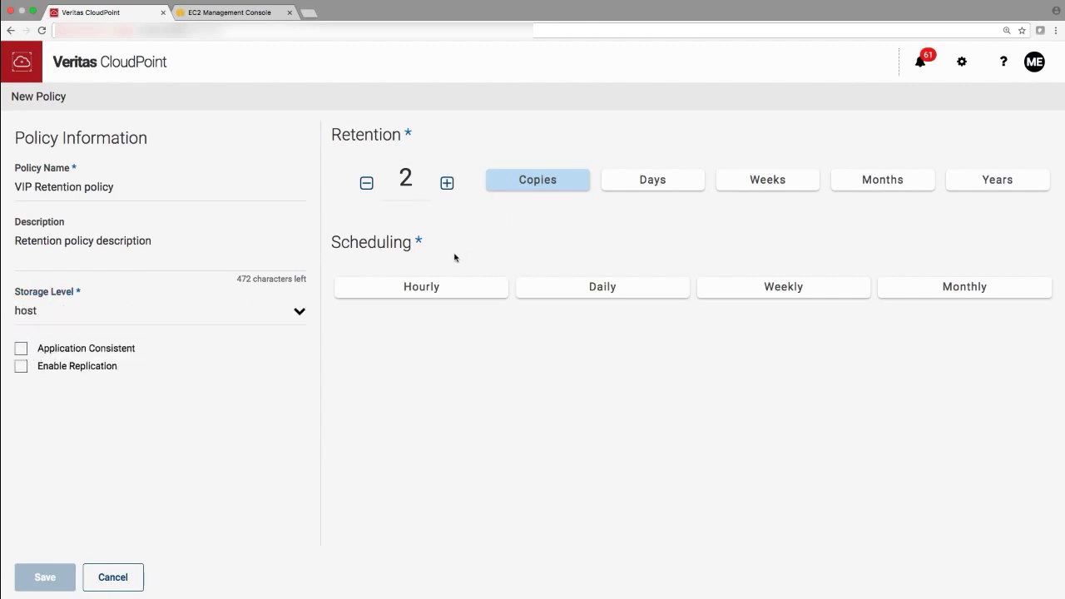
Step: Schedule the policy in Hourly mode to run every 2 minutes and save it
{"action": "left_click", "coordinate": [458, 293]}
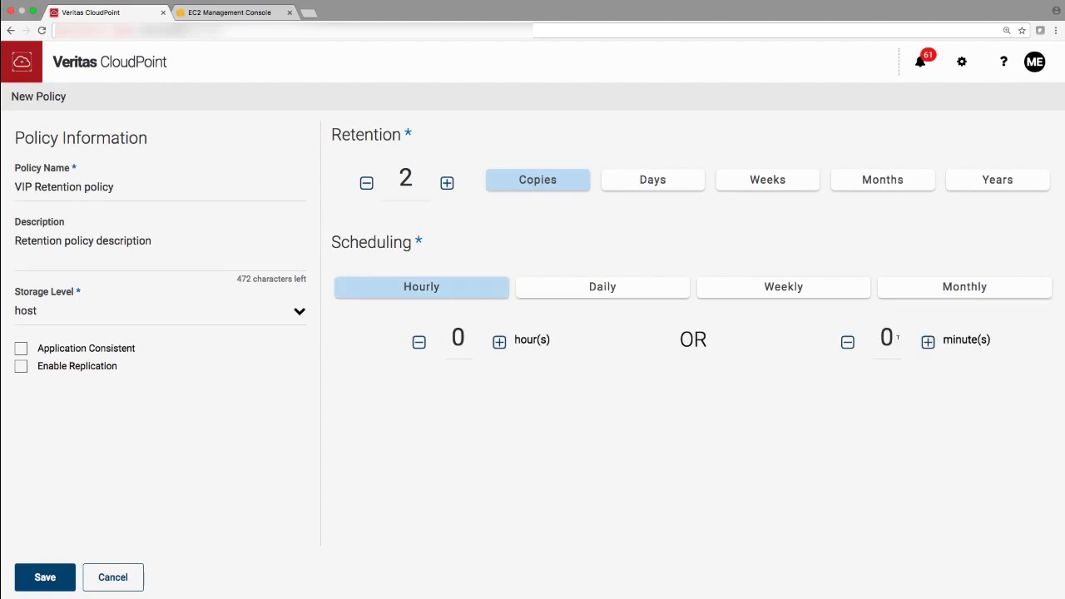
{"action": "left_click_drag", "start_coordinate": [899, 336], "coordinate": [869, 343]}
{"action": "type", "text": "2"}
{"action": "left_click", "coordinate": [55, 576]}
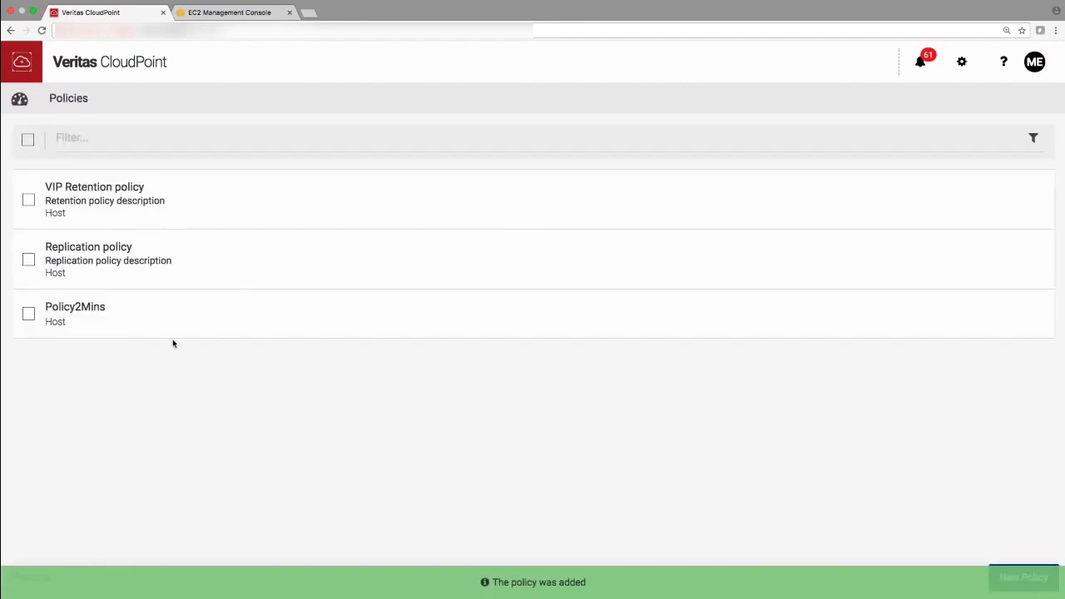
Step: Assign the VIP Retention policy to the host EC2 Instance us-east-2/ec2-test1 and save the assignment
{"action": "left_click", "coordinate": [97, 207]}
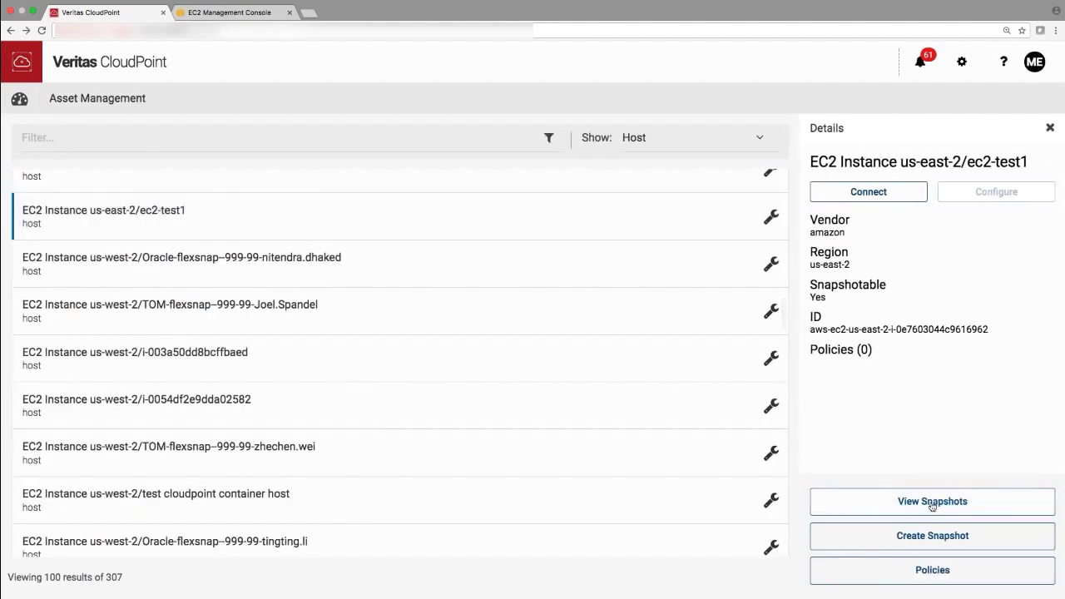
{"action": "left_click", "coordinate": [933, 571]}
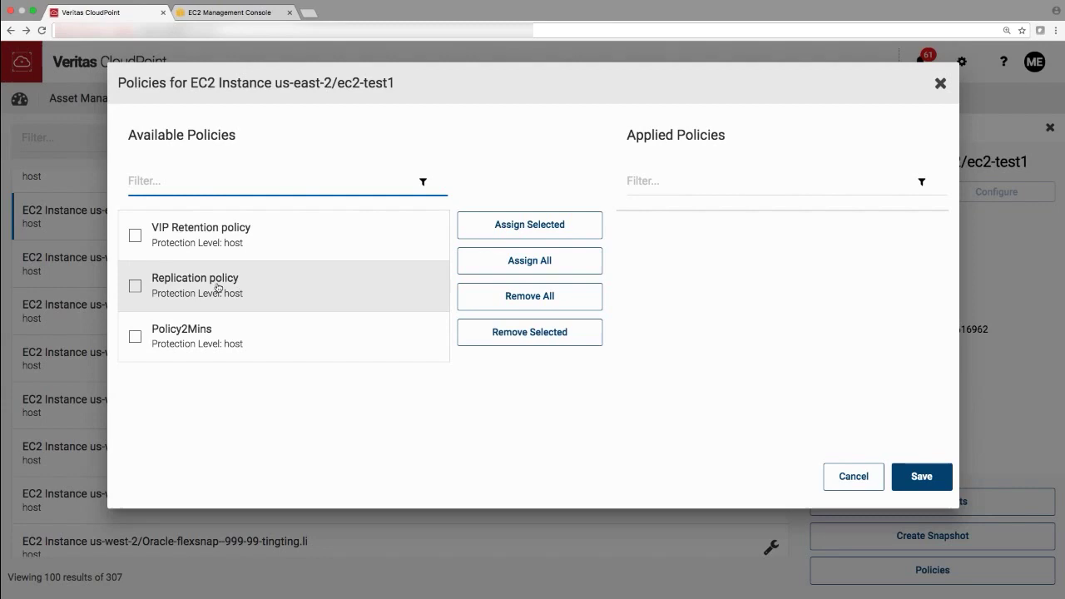
{"action": "left_click", "coordinate": [135, 235]}
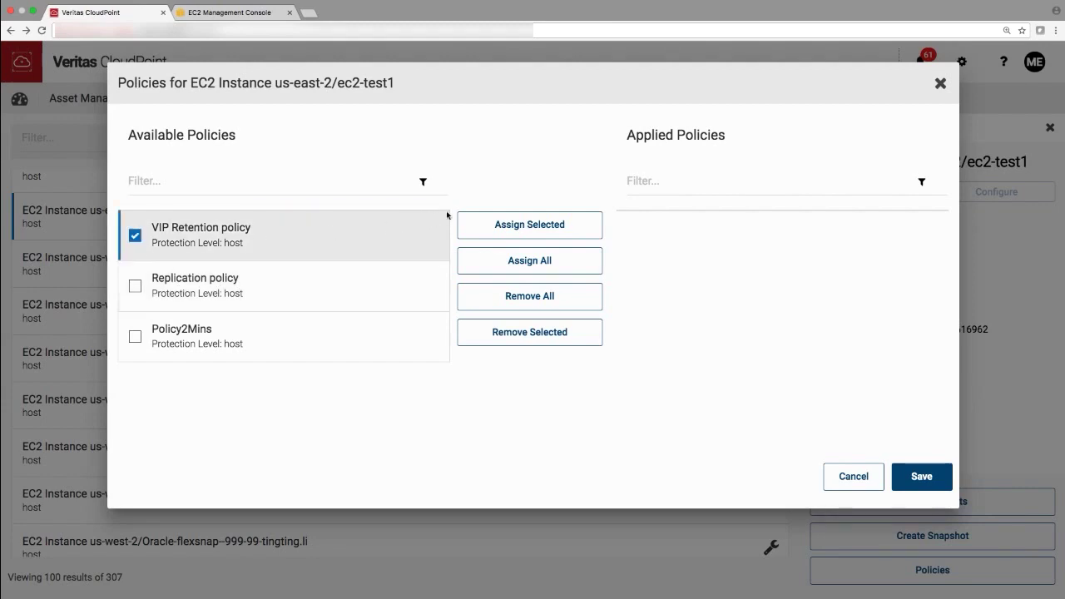
{"action": "left_click", "coordinate": [530, 225]}
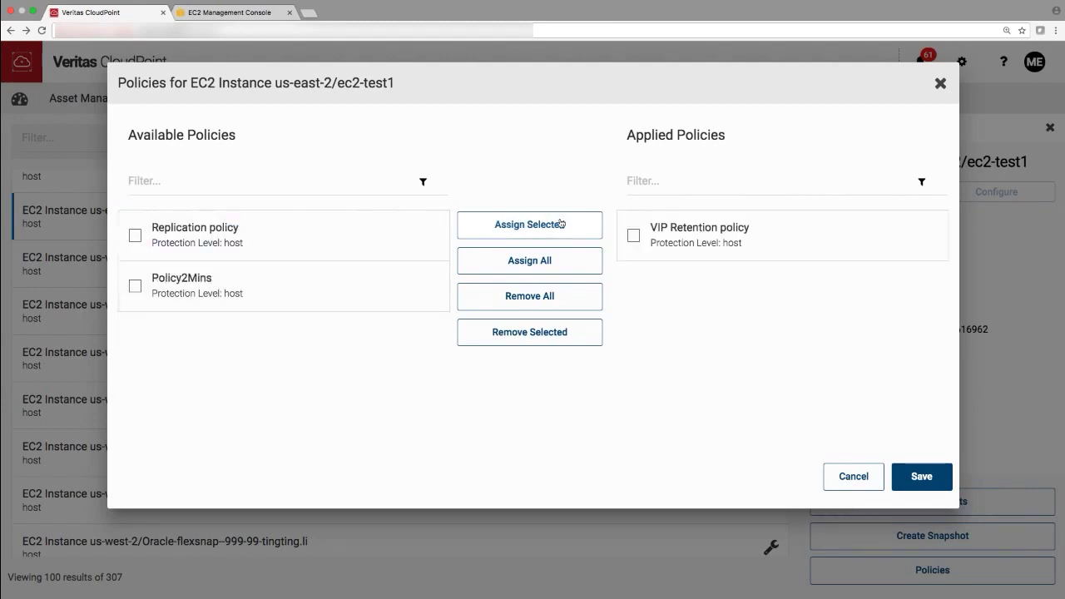
{"action": "left_click", "coordinate": [633, 236]}
{"action": "left_click", "coordinate": [921, 477]}
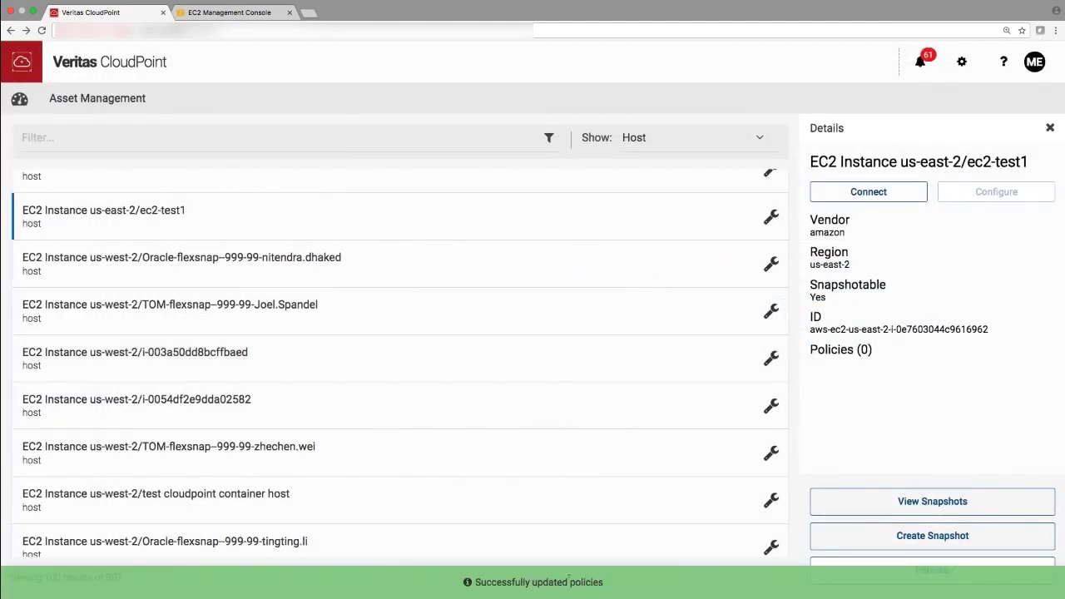
Step: Refresh the dashboard, list the snapshots of host ec2-test1 and open the details of the snapshot made by the VIP Retention policy
{"action": "left_click", "coordinate": [24, 105]}
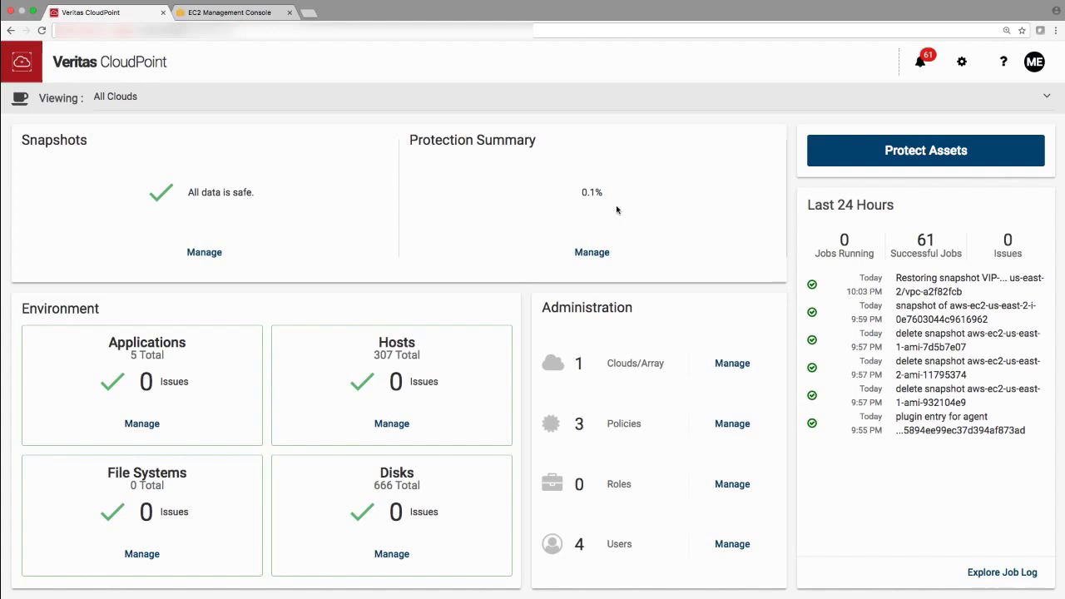
{"action": "key", "text": "super+r"}
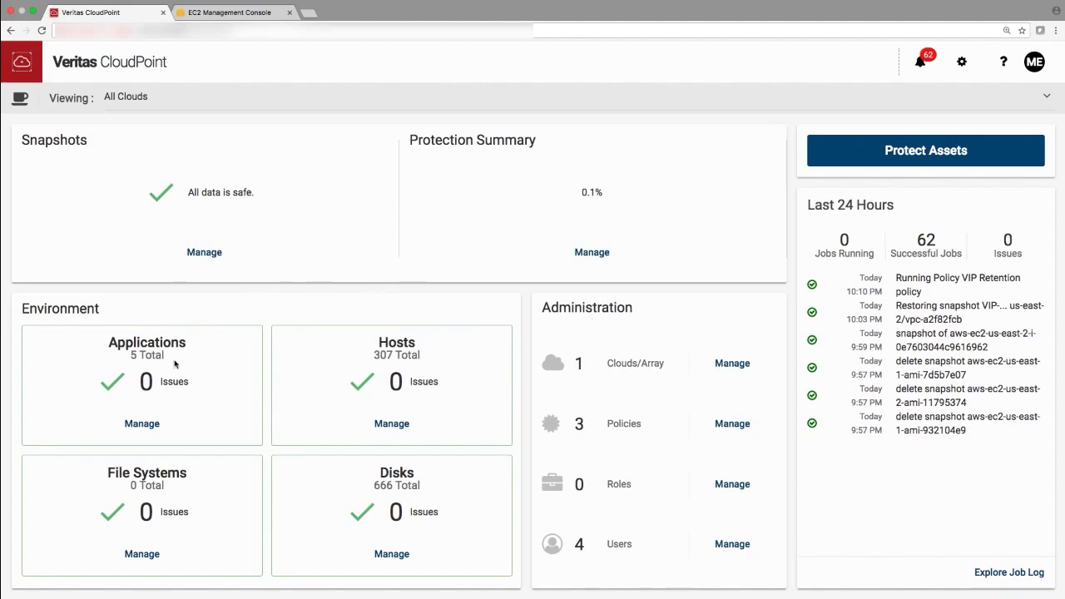
{"action": "left_click", "coordinate": [392, 425]}
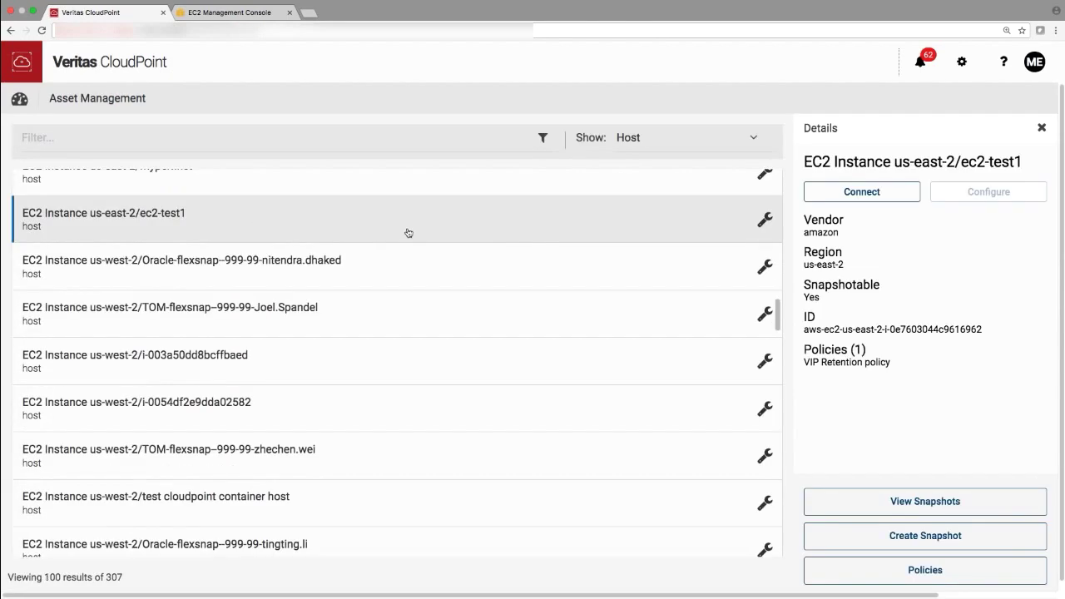
{"action": "left_click", "coordinate": [900, 501]}
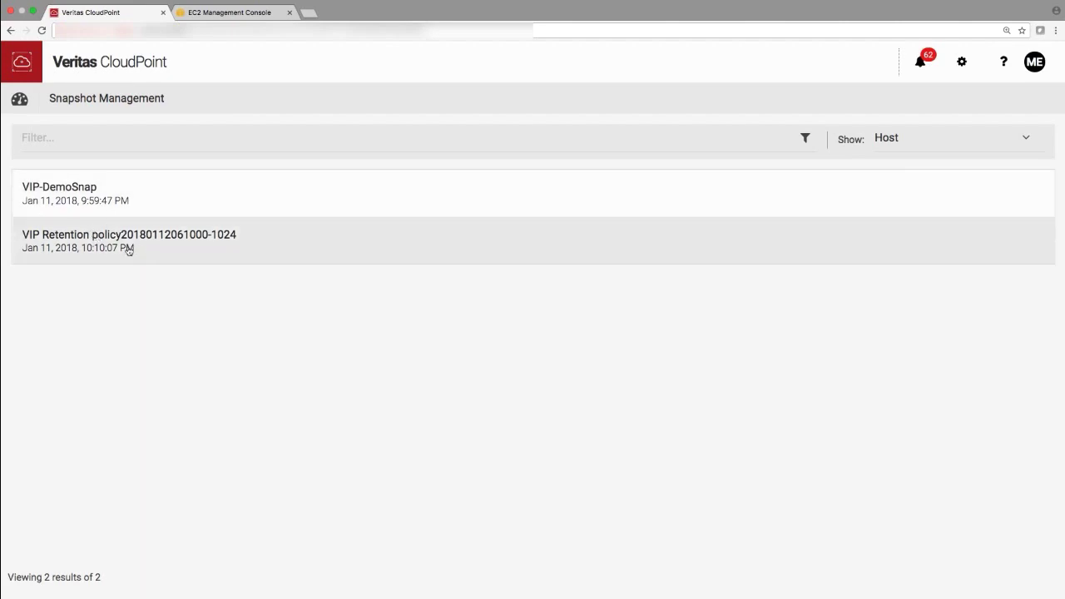
{"action": "left_click", "coordinate": [125, 257]}
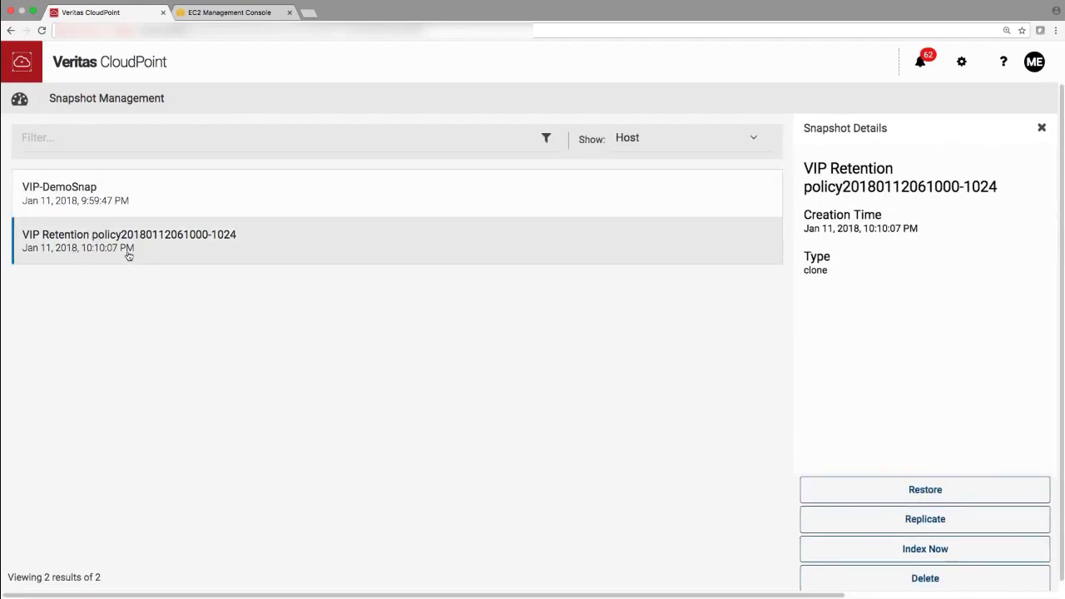
Step: Switch to the EC2 Management Console, sort the AMIs by creation date with the newest first, and widen the AMI Name column
{"action": "left_click", "coordinate": [232, 13]}
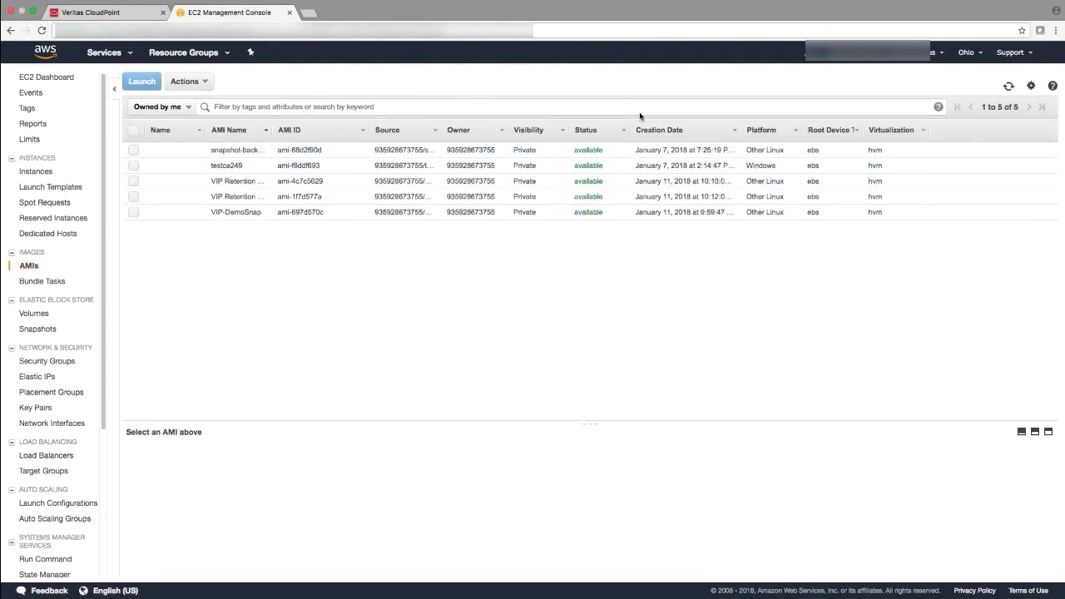
{"action": "left_click", "coordinate": [703, 133]}
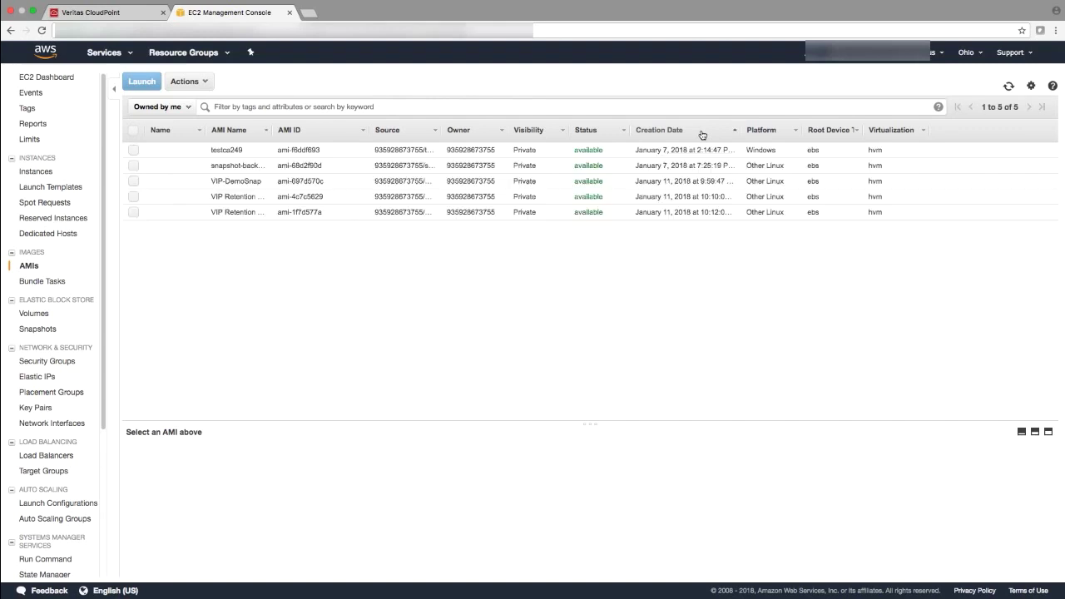
{"action": "left_click", "coordinate": [702, 134]}
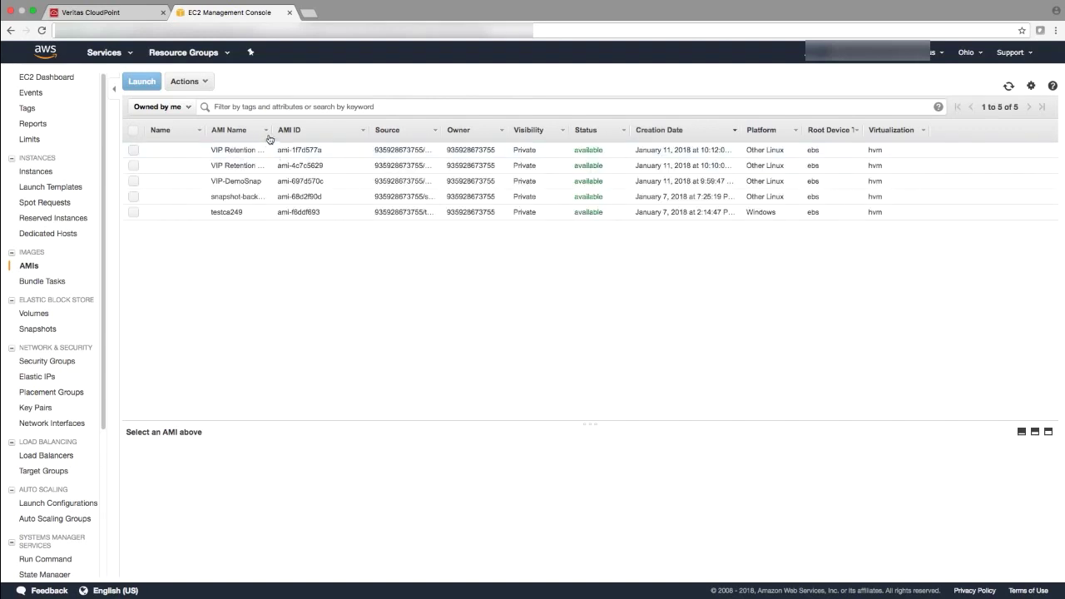
{"action": "left_click_drag", "start_coordinate": [273, 137], "coordinate": [423, 126]}
Step: Examine the details of the two VIP Retention policy AMIs and the VIP-DemoSnap AMI
{"action": "left_click", "coordinate": [363, 153]}
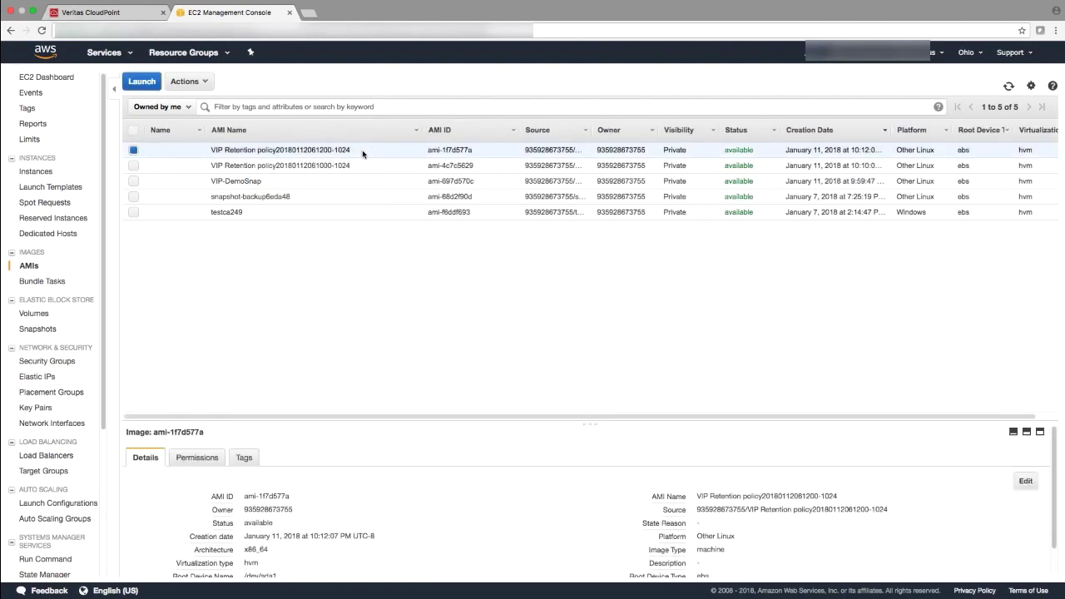
{"action": "left_click", "coordinate": [363, 167]}
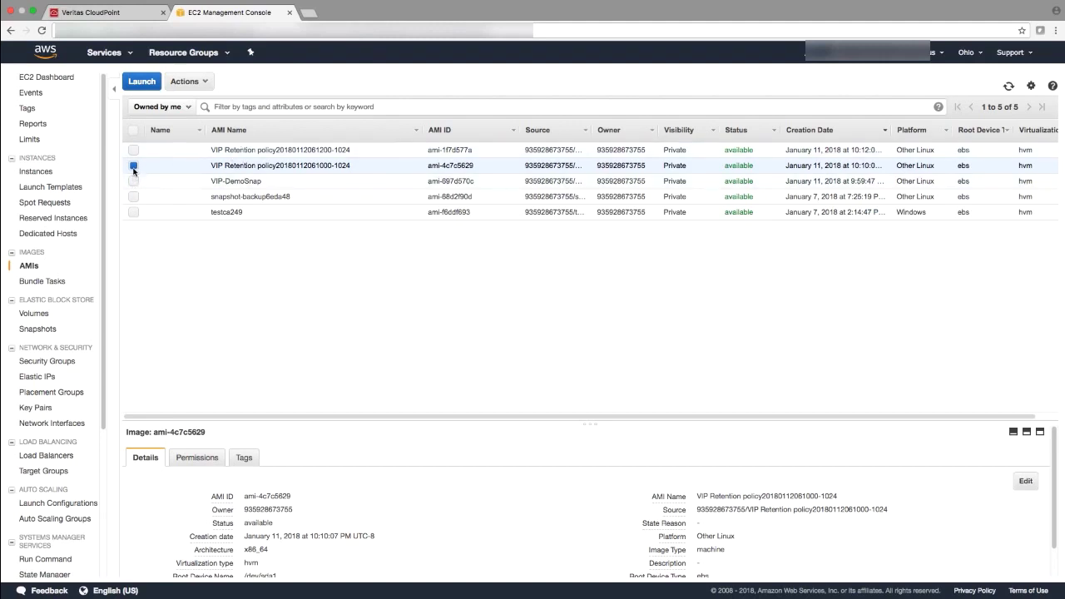
{"action": "left_click", "coordinate": [239, 176]}
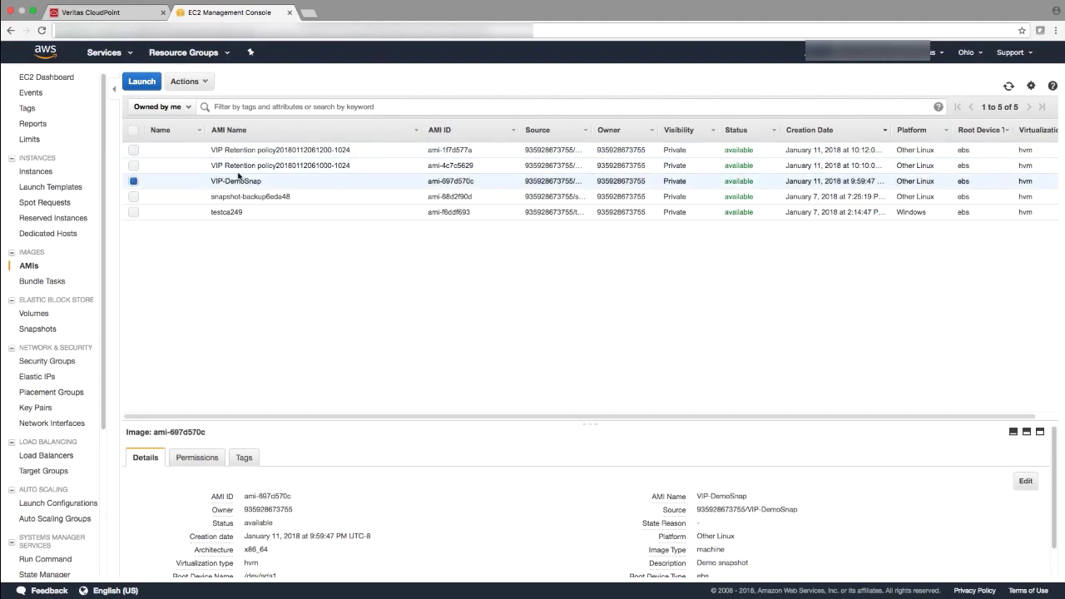
{"action": "left_click", "coordinate": [252, 152]}
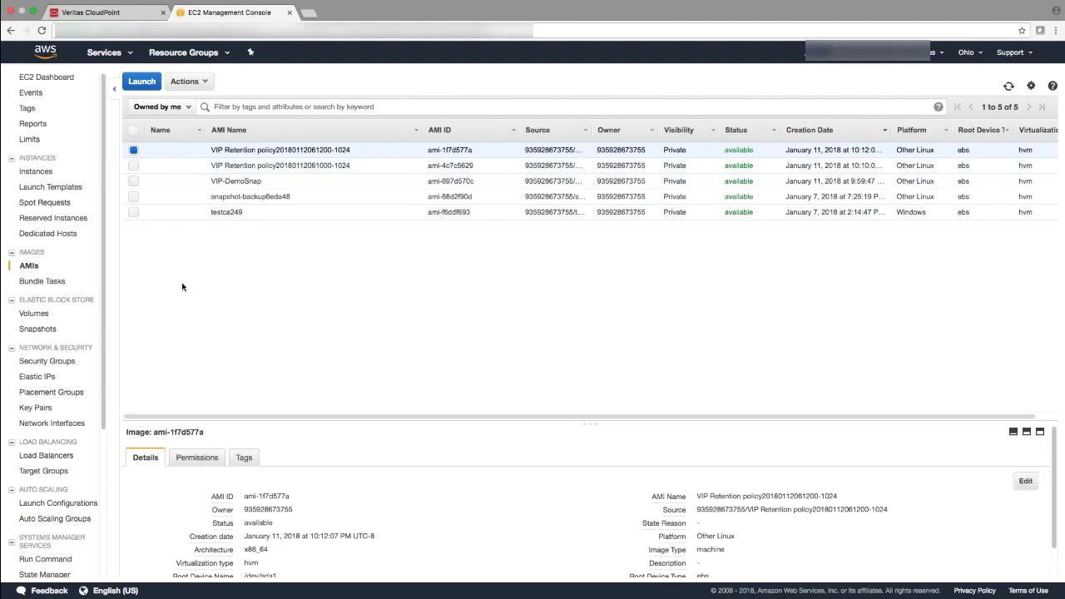
Step: Switch back to Veritas CloudPoint and examine the times of the latest policy-run and snapshot-deletion jobs on the dashboard
{"action": "left_click", "coordinate": [116, 14]}
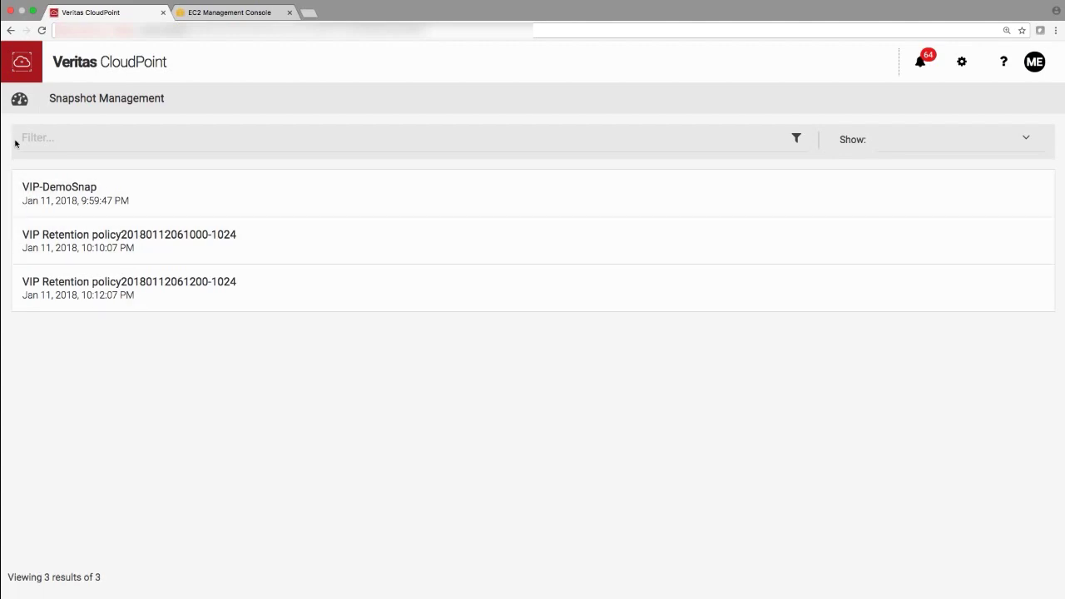
{"action": "left_click", "coordinate": [18, 99]}
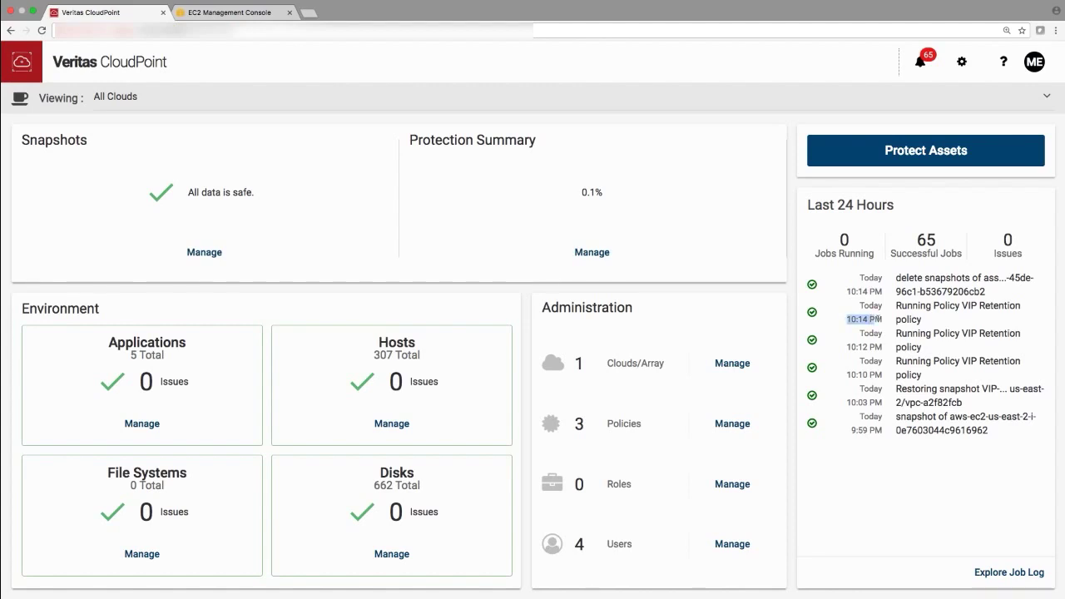
{"action": "left_click_drag", "start_coordinate": [848, 291], "coordinate": [986, 291]}
{"action": "left_click", "coordinate": [879, 291]}
Step: List the snapshots of host ec2-test1 again, examine the newest VIP Retention policy snapshot and its creation time, and return to the dashboard
{"action": "left_click", "coordinate": [388, 423]}
{"action": "left_click", "coordinate": [226, 490]}
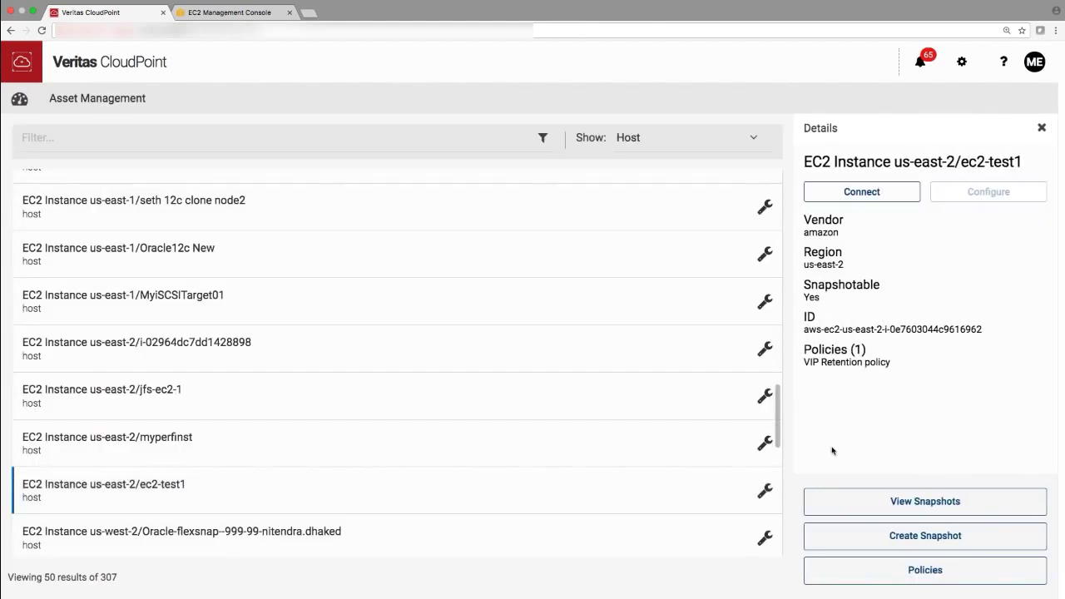
{"action": "left_click", "coordinate": [897, 505]}
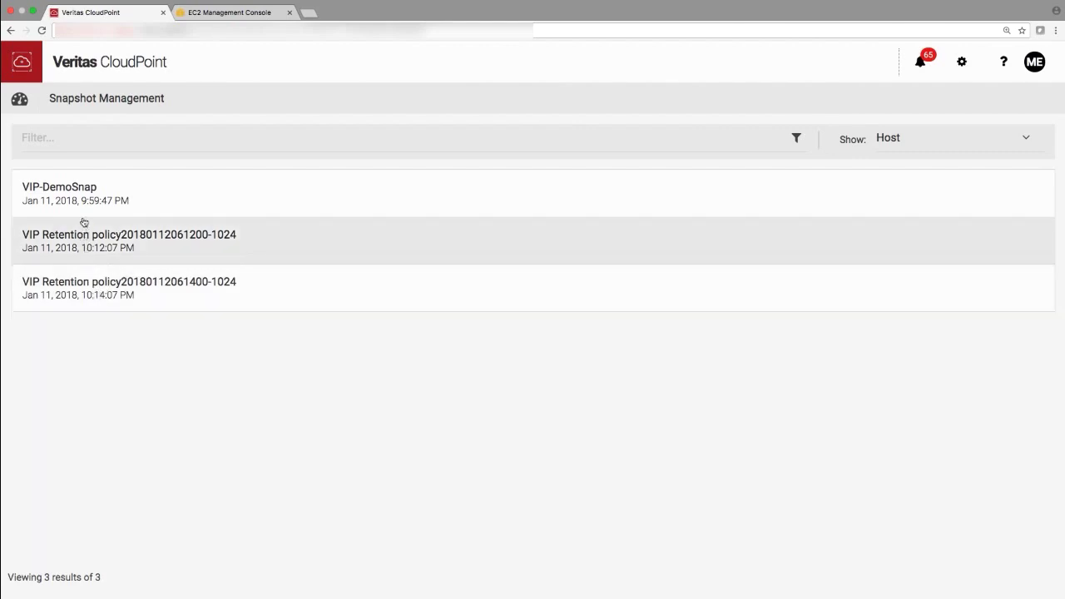
{"action": "left_click_drag", "start_coordinate": [84, 256], "coordinate": [105, 252]}
{"action": "left_click_drag", "start_coordinate": [87, 301], "coordinate": [106, 298]}
{"action": "left_click", "coordinate": [115, 343]}
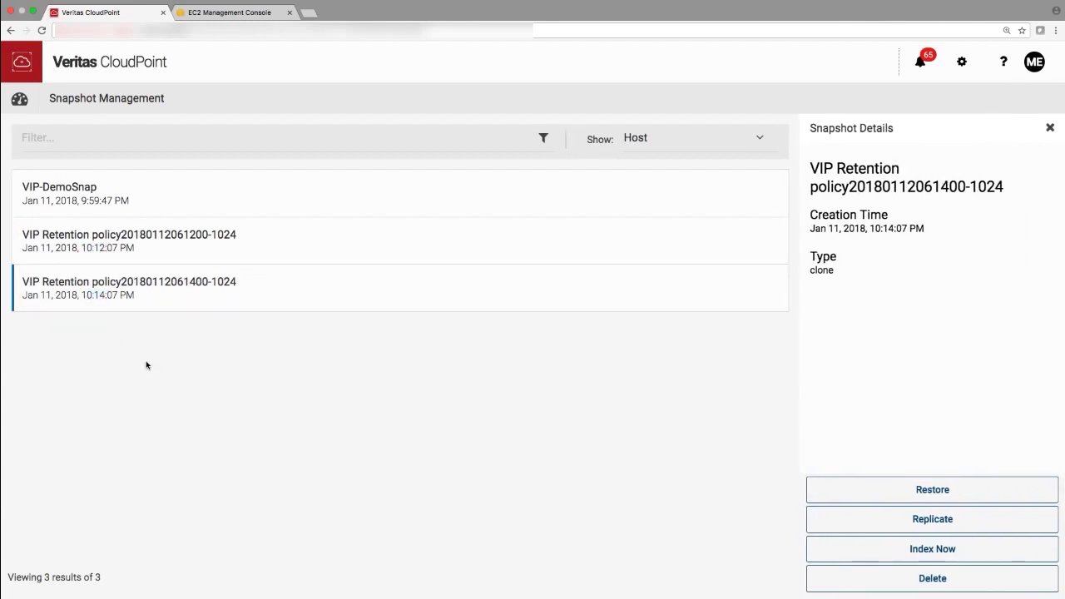
{"action": "left_click", "coordinate": [19, 99]}
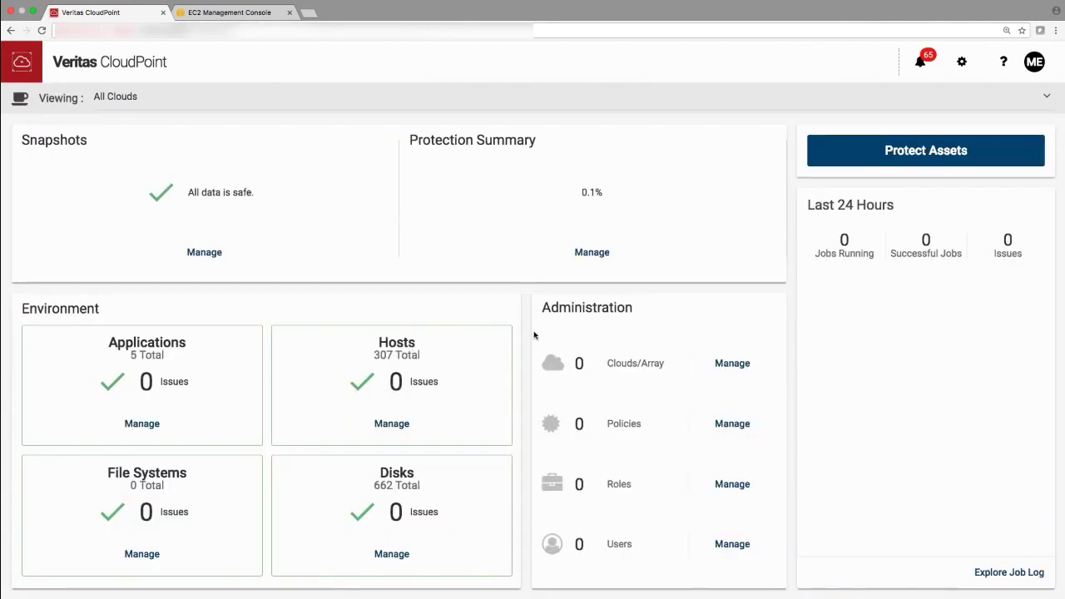